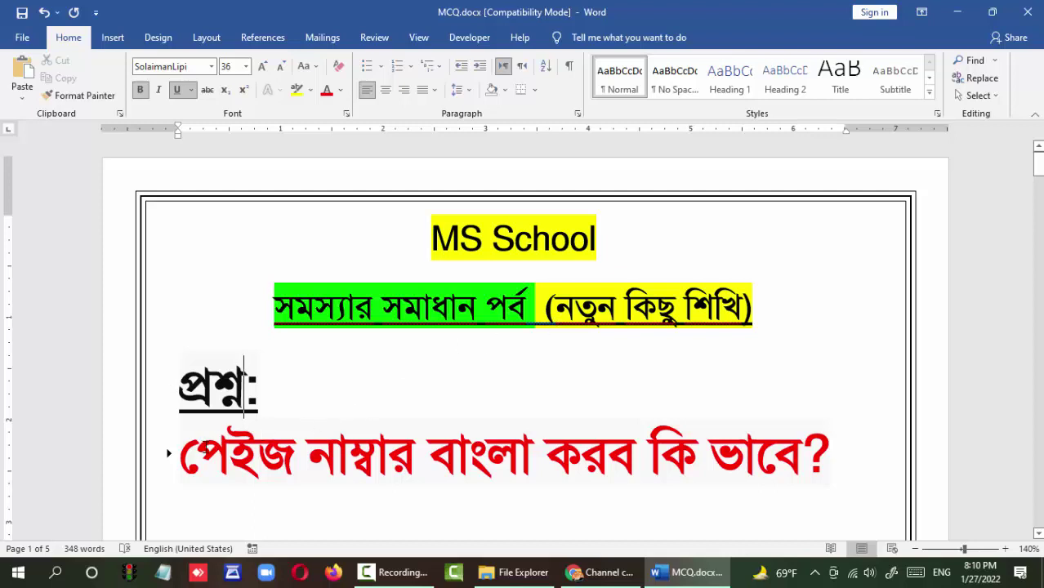
Scroll down past page 1 to find the empty page before the গোসল চার প্রকার heading.
{"action": "left_click_drag", "start_coordinate": [228, 449], "coordinate": [830, 454]}
{"action": "left_click", "coordinate": [430, 389]}
{"action": "scroll", "coordinate": [421, 339], "scroll_direction": "down", "scroll_amount": 3}
{"action": "scroll", "coordinate": [423, 337], "scroll_direction": "down", "scroll_amount": 4}
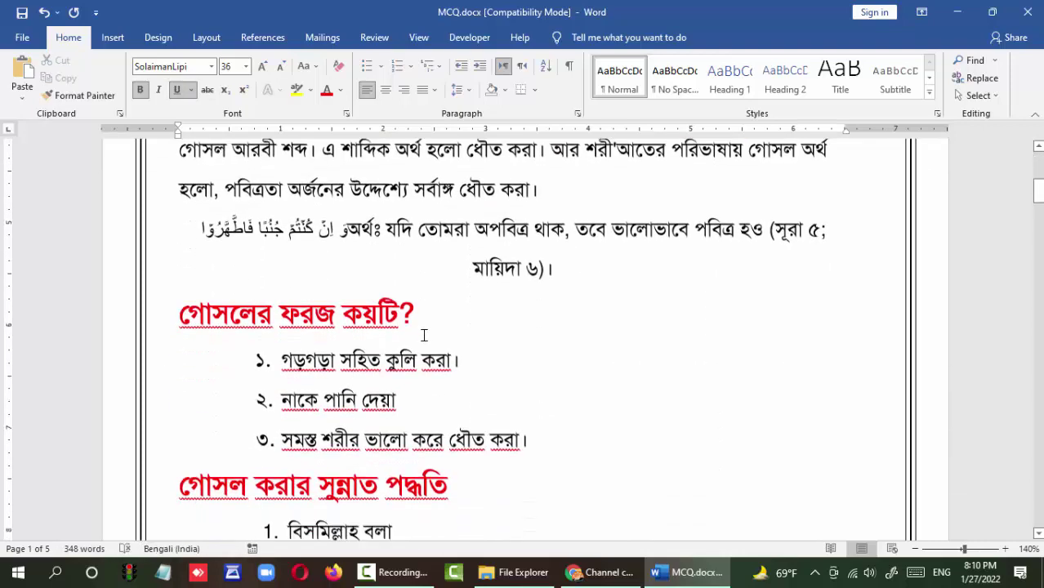
{"action": "scroll", "coordinate": [425, 335], "scroll_direction": "down", "scroll_amount": 4}
{"action": "scroll", "coordinate": [425, 335], "scroll_direction": "down", "scroll_amount": 3}
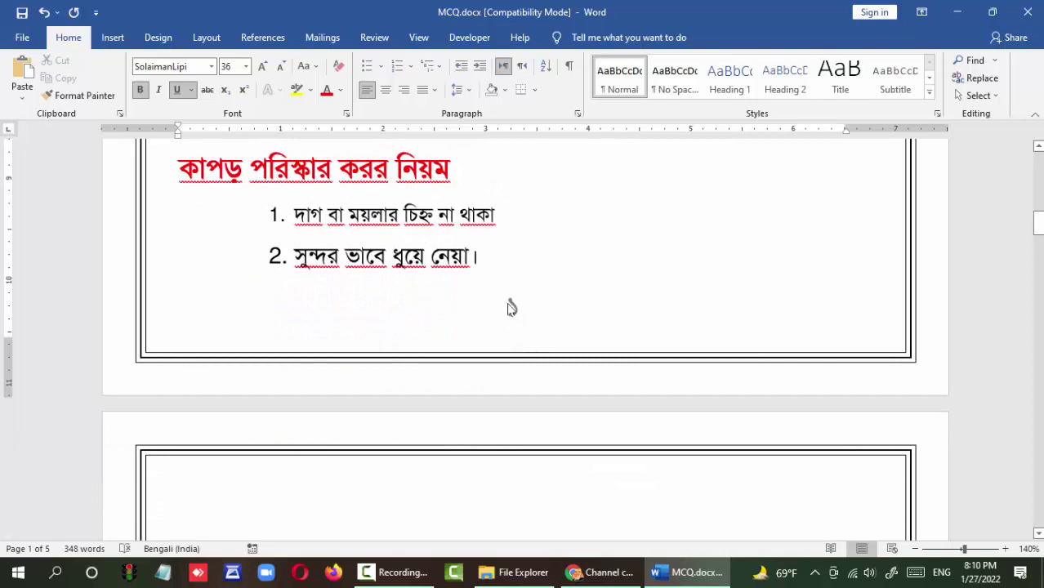
{"action": "left_click", "coordinate": [509, 307]}
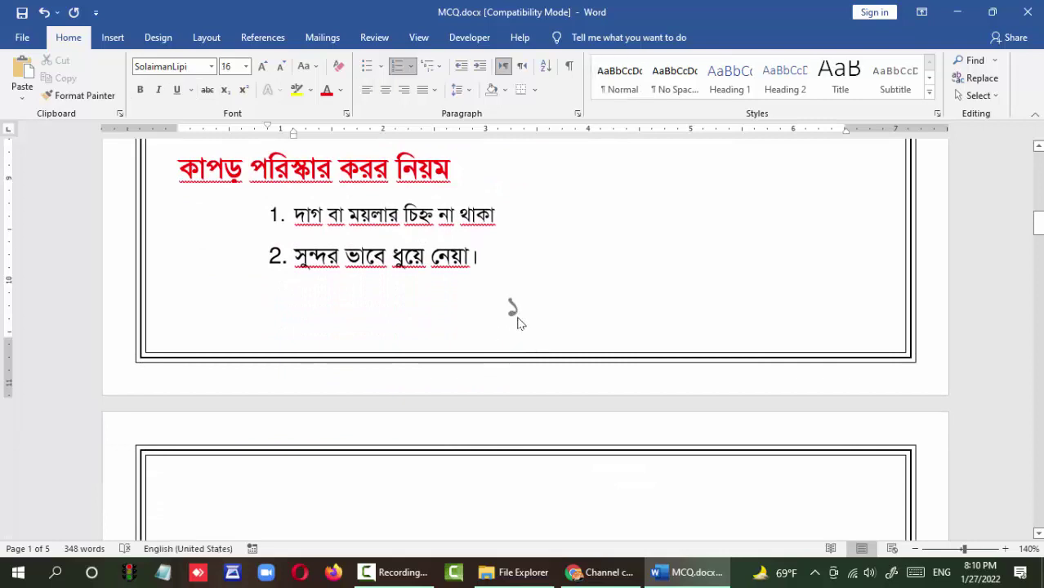
{"action": "scroll", "coordinate": [520, 326], "scroll_direction": "down", "scroll_amount": 3}
{"action": "scroll", "coordinate": [523, 341], "scroll_direction": "down", "scroll_amount": 5}
{"action": "scroll", "coordinate": [449, 360], "scroll_direction": "down", "scroll_amount": 4}
{"action": "scroll", "coordinate": [343, 377], "scroll_direction": "down", "scroll_amount": 4}
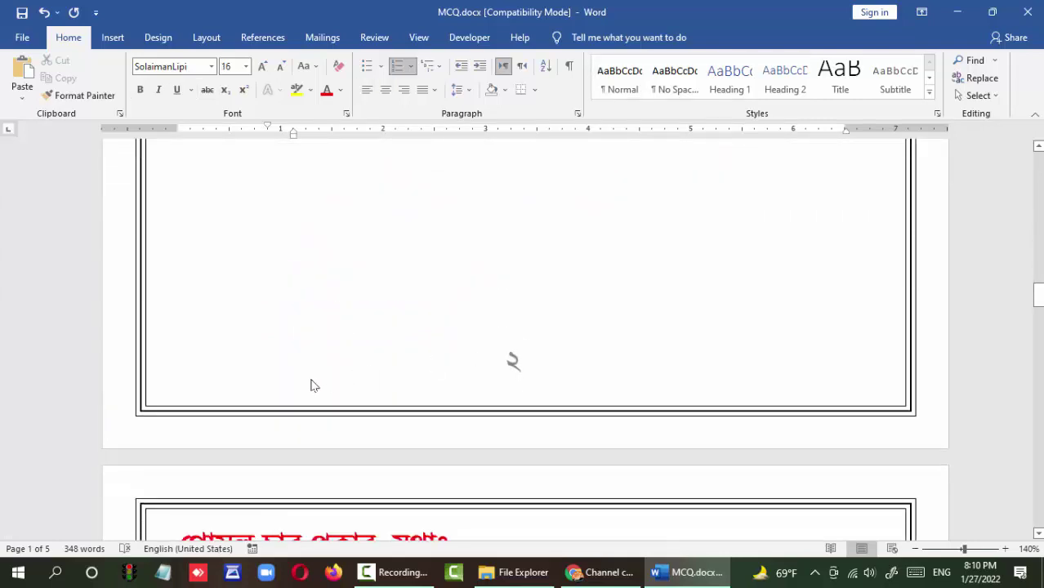
{"action": "scroll", "coordinate": [490, 245], "scroll_direction": "down", "scroll_amount": 2}
{"action": "scroll", "coordinate": [506, 261], "scroll_direction": "down", "scroll_amount": 4}
{"action": "scroll", "coordinate": [439, 343], "scroll_direction": "down", "scroll_amount": 5}
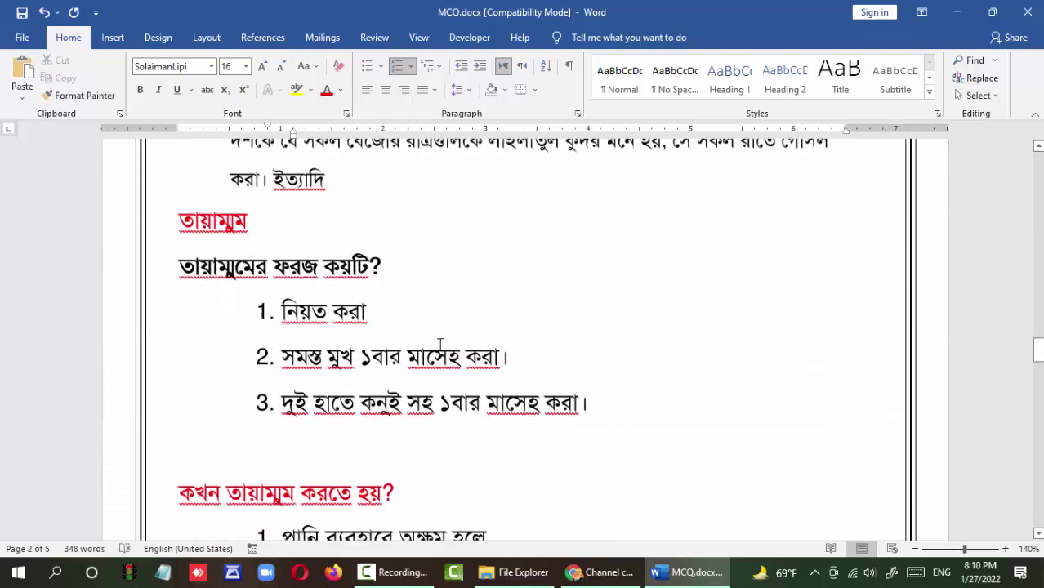
{"action": "scroll", "coordinate": [440, 343], "scroll_direction": "down", "scroll_amount": 5}
{"action": "scroll", "coordinate": [514, 376], "scroll_direction": "down", "scroll_amount": 5}
Delete the blank page with Backspace at the start of the গোসল চার প্রকার heading, then switch to Chrome.
{"action": "scroll", "coordinate": [327, 311], "scroll_direction": "up", "scroll_amount": 5}
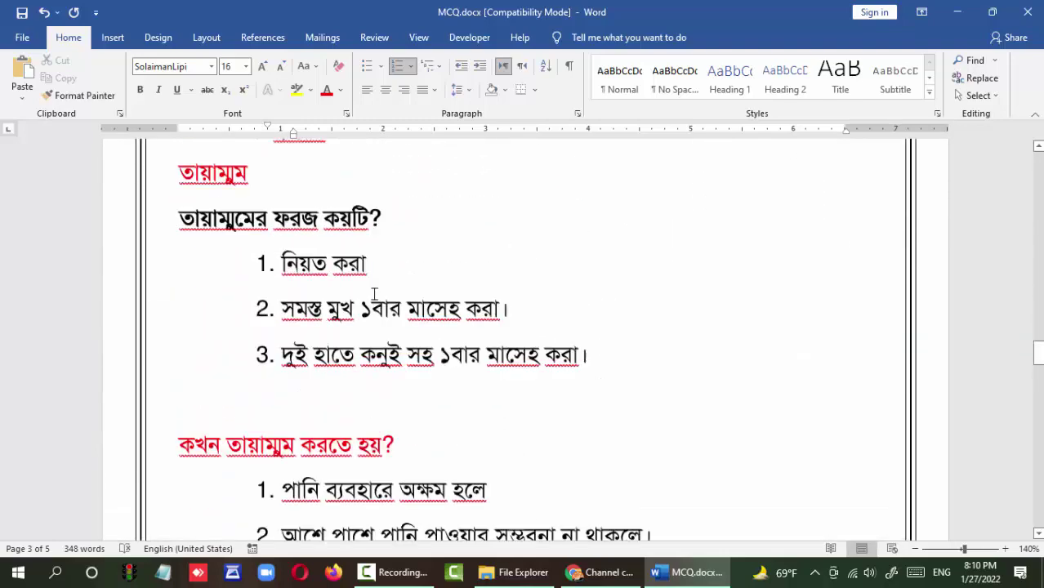
{"action": "scroll", "coordinate": [244, 294], "scroll_direction": "up", "scroll_amount": 6}
{"action": "scroll", "coordinate": [210, 292], "scroll_direction": "up", "scroll_amount": 5}
{"action": "scroll", "coordinate": [204, 319], "scroll_direction": "up", "scroll_amount": 2}
{"action": "scroll", "coordinate": [202, 337], "scroll_direction": "down", "scroll_amount": 4}
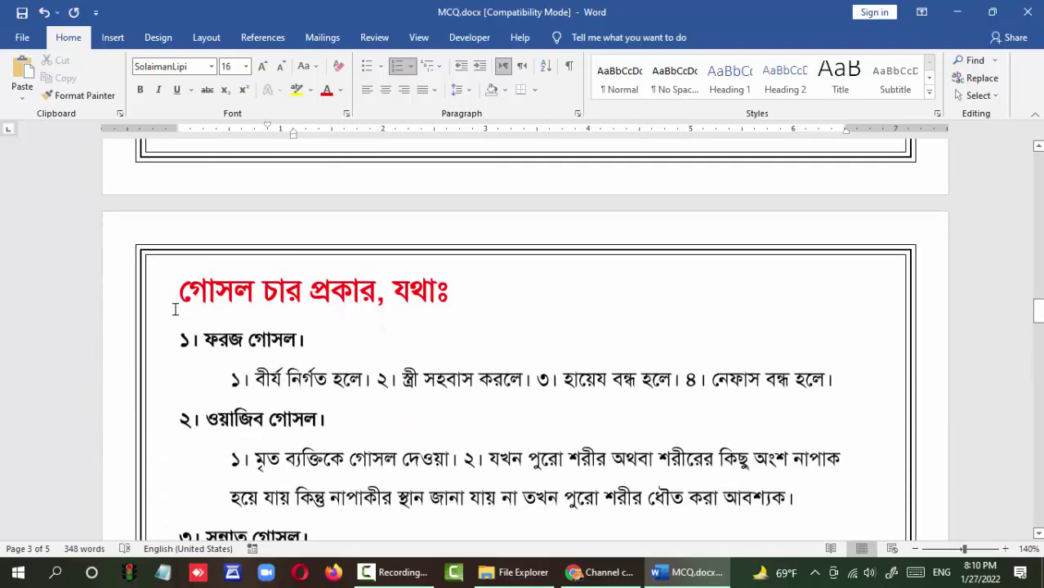
{"action": "left_click", "coordinate": [202, 302]}
{"action": "scroll", "coordinate": [203, 313], "scroll_direction": "down", "scroll_amount": 3}
{"action": "key", "text": "BackSpace"}
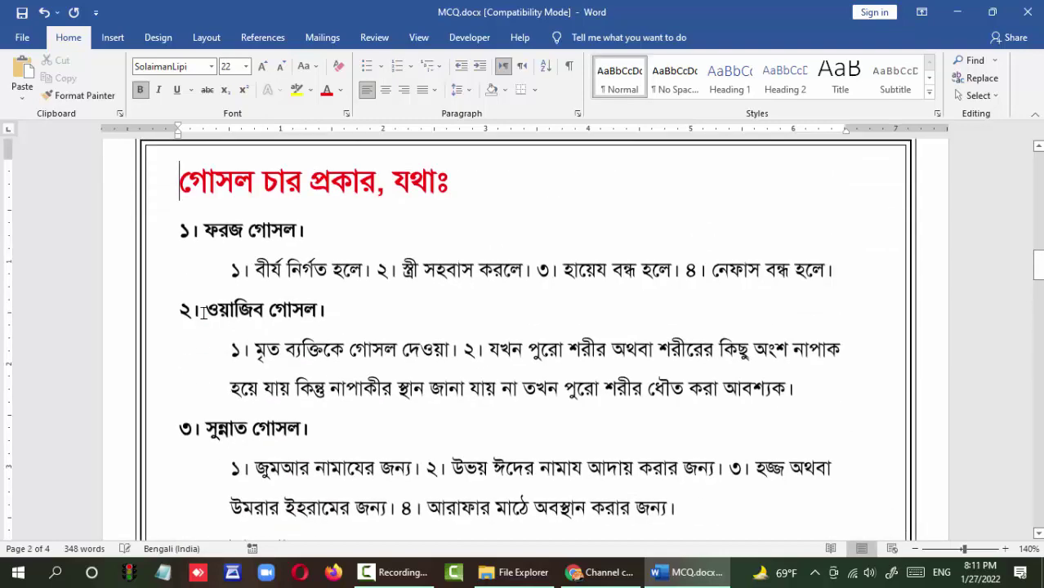
{"action": "left_click", "coordinate": [599, 572]}
{"action": "triple_click", "coordinate": [295, 395]}
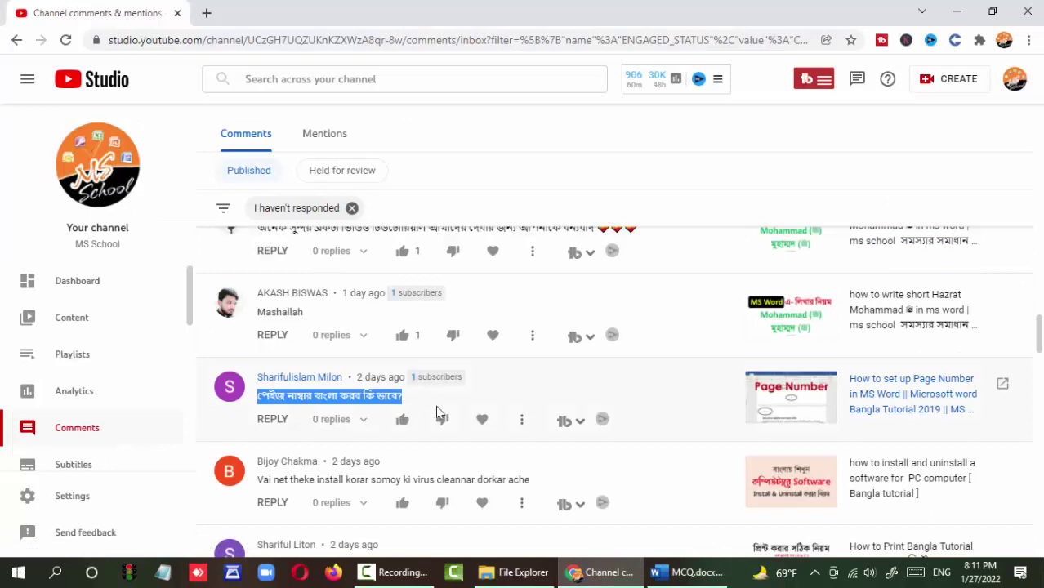
{"action": "left_click", "coordinate": [370, 406]}
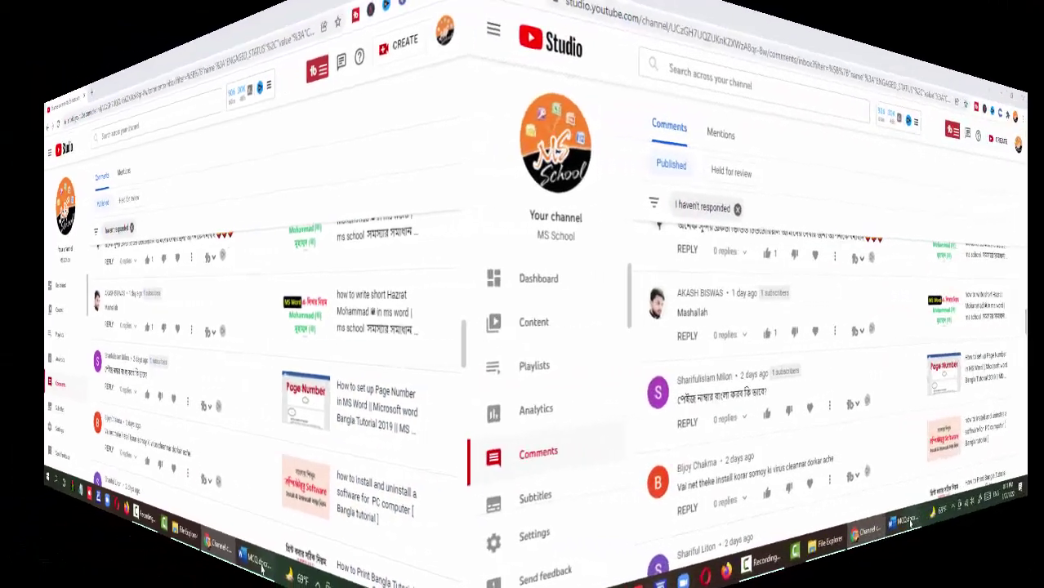
{"action": "scroll", "coordinate": [529, 409], "scroll_direction": "up", "scroll_amount": 5}
{"action": "scroll", "coordinate": [529, 408], "scroll_direction": "up", "scroll_amount": 5}
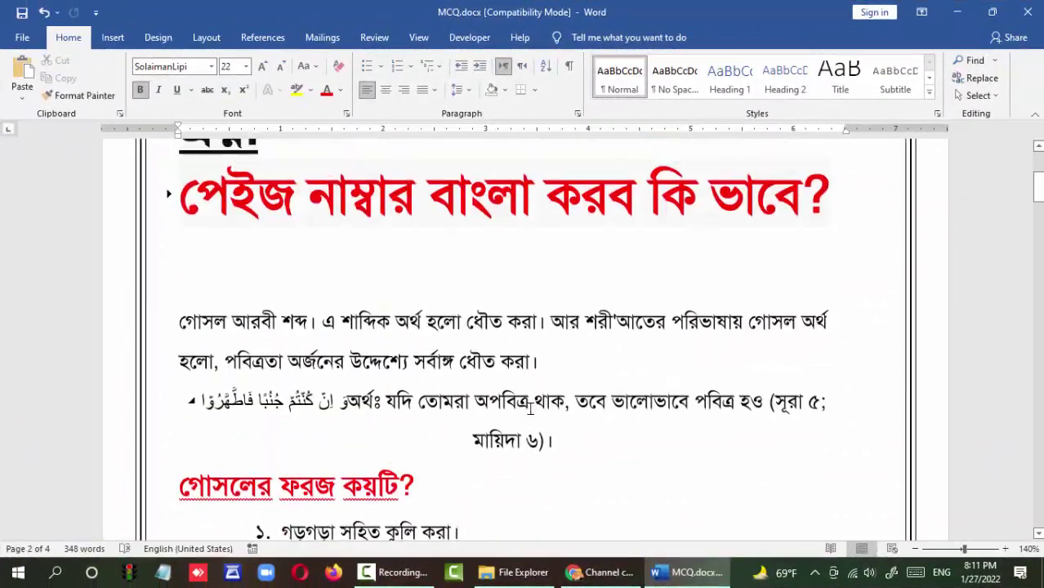
{"action": "scroll", "coordinate": [529, 408], "scroll_direction": "up", "scroll_amount": 5}
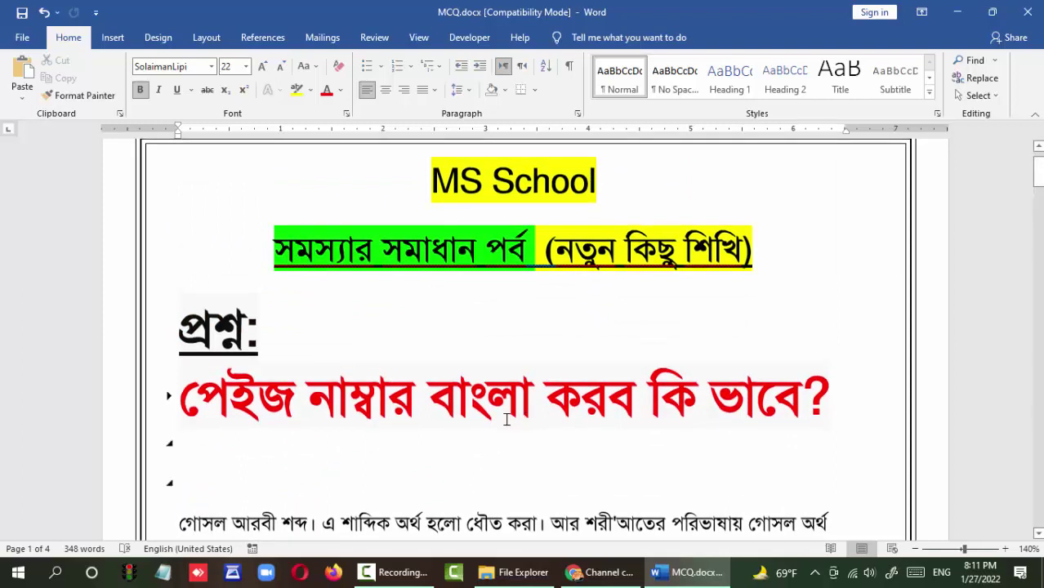
{"action": "scroll", "coordinate": [468, 376], "scroll_direction": "down", "scroll_amount": 1}
{"action": "scroll", "coordinate": [423, 327], "scroll_direction": "down", "scroll_amount": 2}
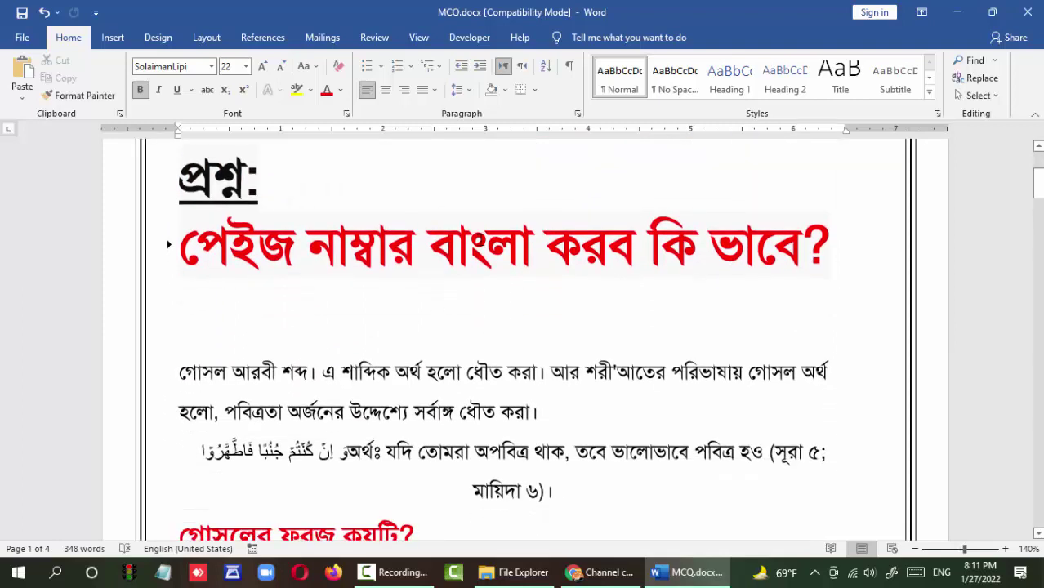
{"action": "scroll", "coordinate": [464, 266], "scroll_direction": "down", "scroll_amount": 3}
{"action": "scroll", "coordinate": [463, 265], "scroll_direction": "down", "scroll_amount": 5}
{"action": "scroll", "coordinate": [506, 326], "scroll_direction": "down", "scroll_amount": 4}
{"action": "scroll", "coordinate": [539, 341], "scroll_direction": "down", "scroll_amount": 3}
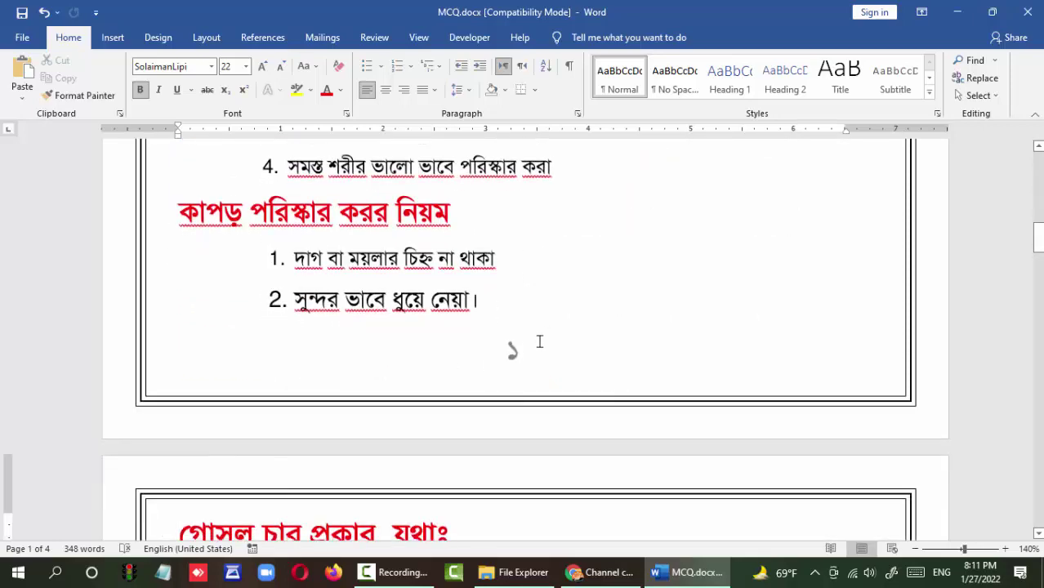
{"action": "left_click", "coordinate": [499, 352]}
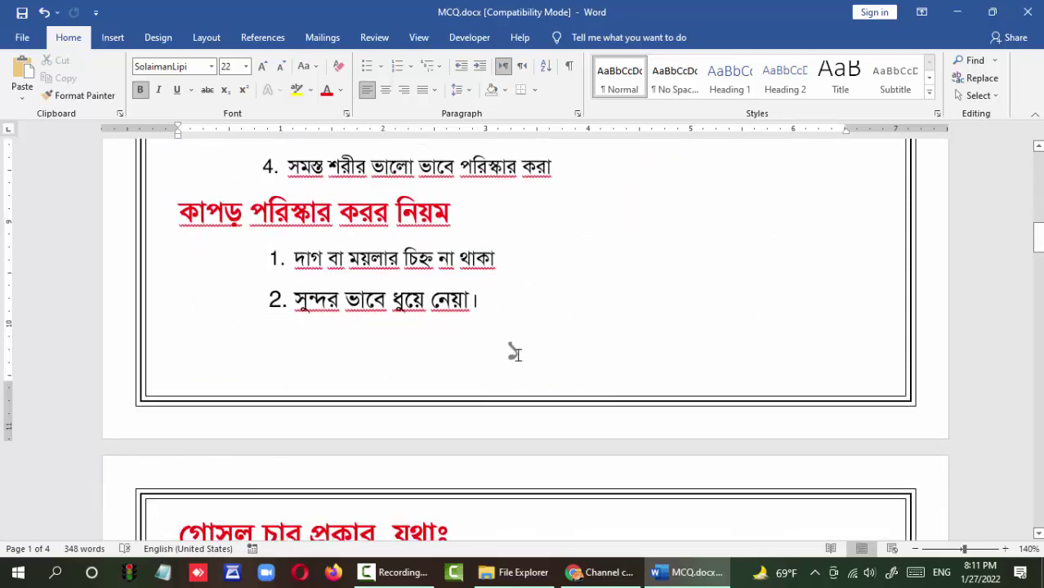
Remove the existing page numbers with Insert > Page Number > Remove Page Numbers.
{"action": "left_click", "coordinate": [113, 41]}
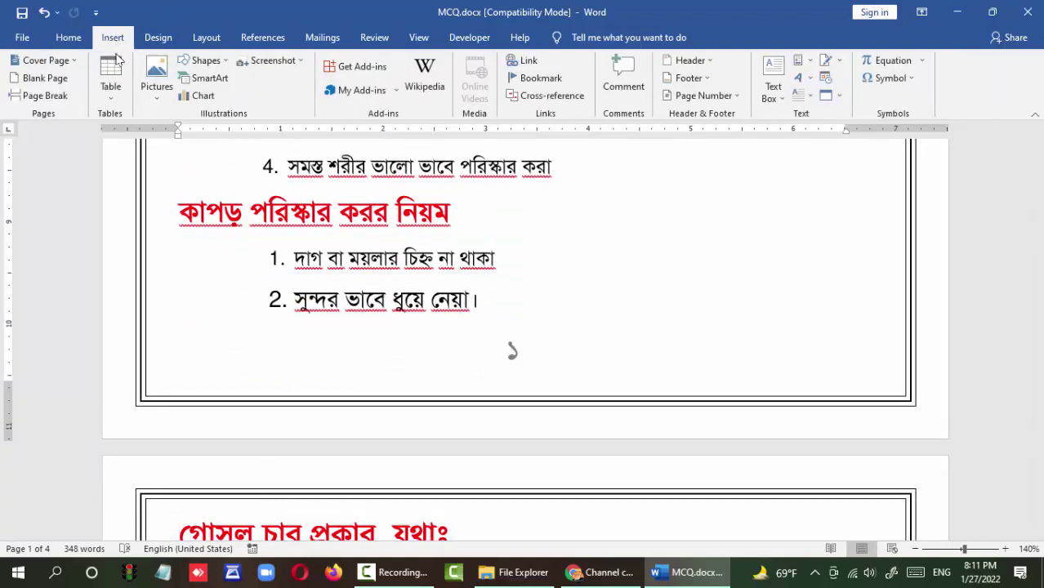
{"action": "left_click", "coordinate": [686, 98]}
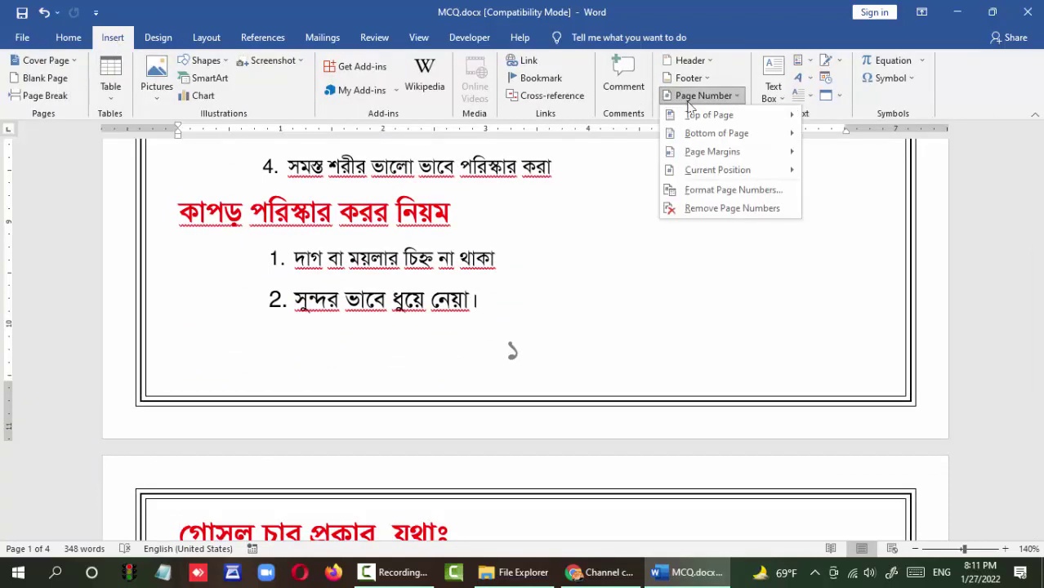
{"action": "left_click", "coordinate": [733, 210]}
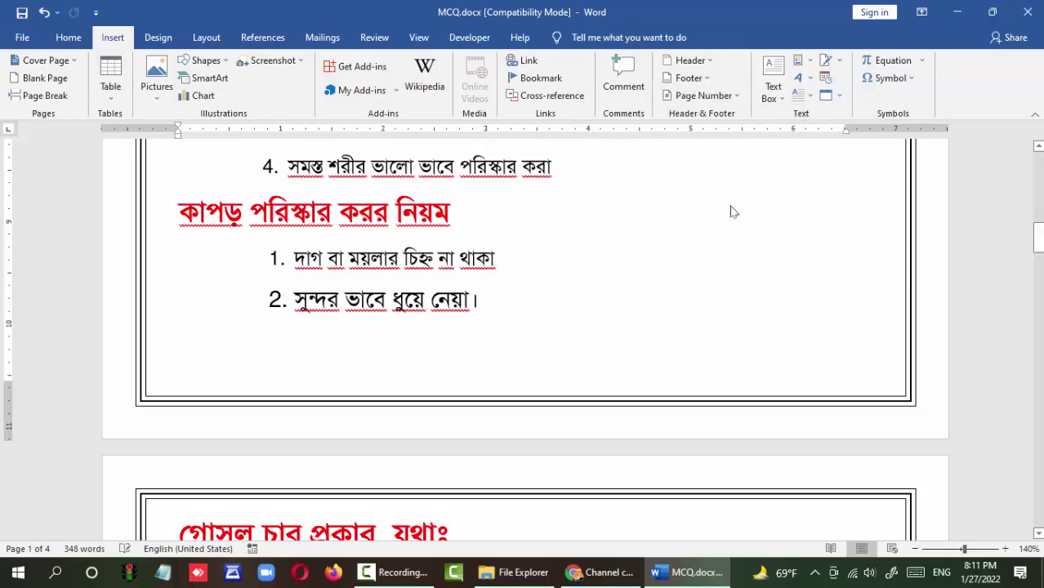
Scroll through the document to confirm the Bengali page numbers are gone.
{"action": "scroll", "coordinate": [558, 356], "scroll_direction": "down", "scroll_amount": 5}
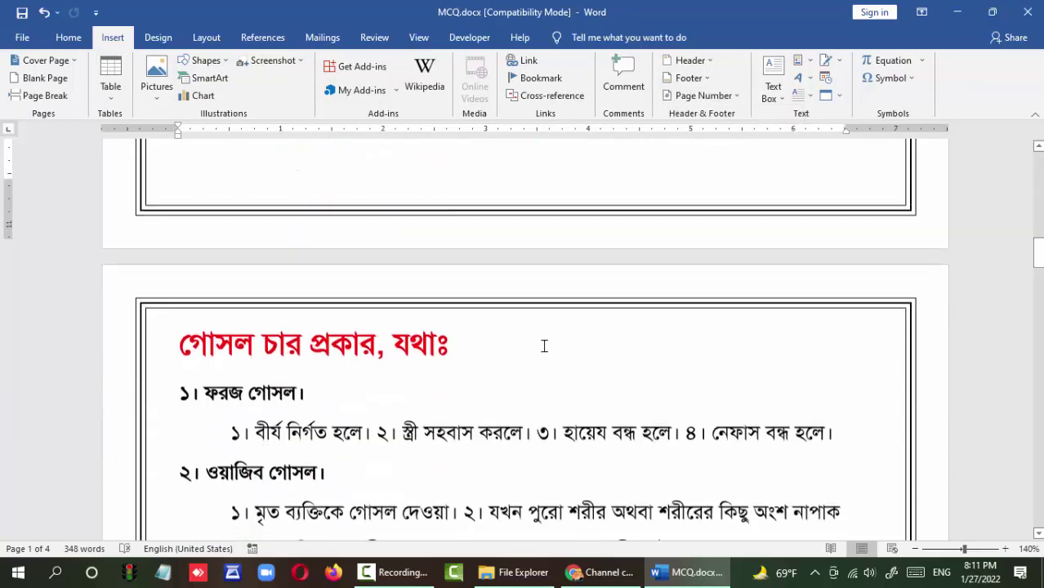
{"action": "scroll", "coordinate": [546, 346], "scroll_direction": "down", "scroll_amount": 5}
{"action": "scroll", "coordinate": [546, 346], "scroll_direction": "down", "scroll_amount": 5}
{"action": "scroll", "coordinate": [545, 347], "scroll_direction": "down", "scroll_amount": 5}
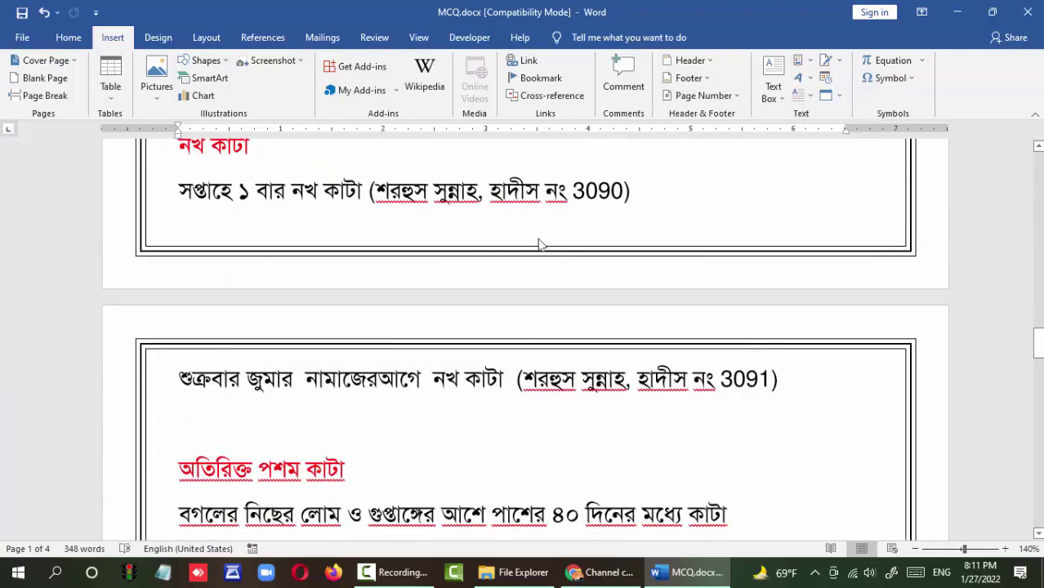
{"action": "scroll", "coordinate": [508, 297], "scroll_direction": "down", "scroll_amount": 5}
{"action": "scroll", "coordinate": [508, 296], "scroll_direction": "down", "scroll_amount": 3}
{"action": "scroll", "coordinate": [527, 343], "scroll_direction": "down", "scroll_amount": 3}
{"action": "scroll", "coordinate": [527, 343], "scroll_direction": "down", "scroll_amount": 2}
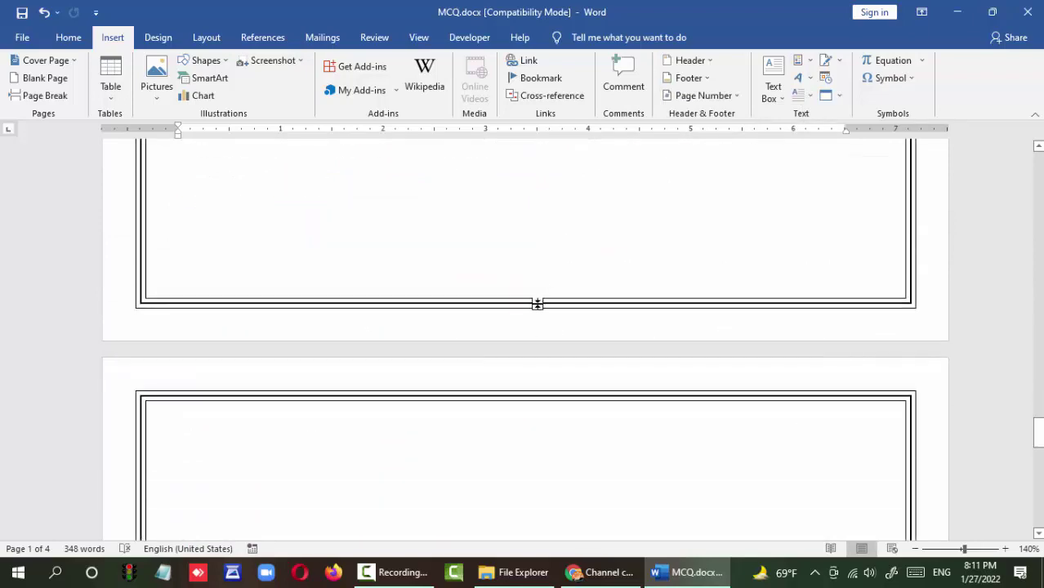
{"action": "scroll", "coordinate": [536, 311], "scroll_direction": "down", "scroll_amount": 10}
{"action": "scroll", "coordinate": [527, 323], "scroll_direction": "down", "scroll_amount": 2}
{"action": "scroll", "coordinate": [539, 335], "scroll_direction": "down", "scroll_amount": 2}
{"action": "left_click", "coordinate": [1037, 454]}
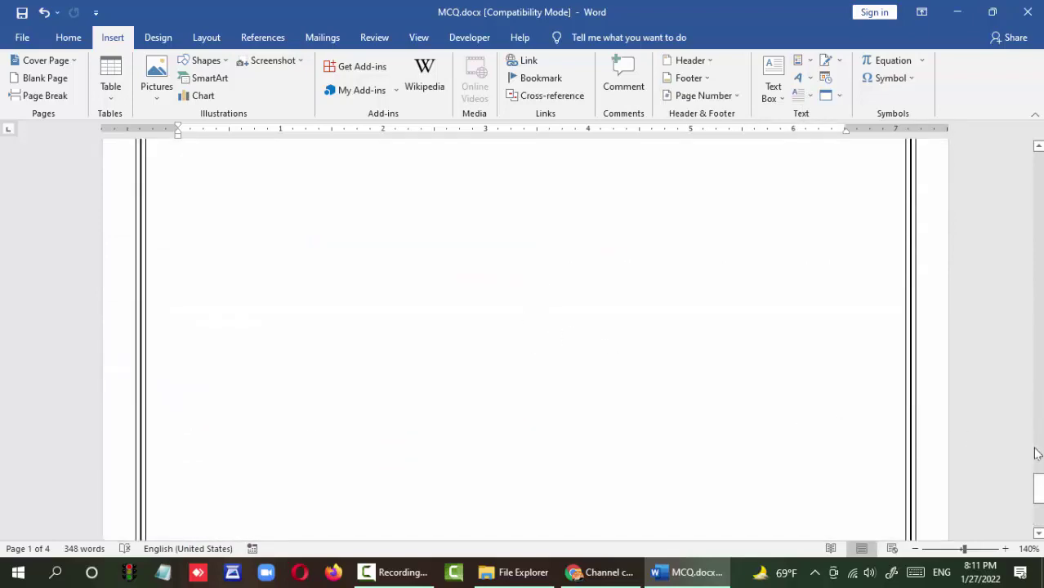
{"action": "left_click_drag", "start_coordinate": [1038, 489], "coordinate": [1038, 147]}
{"action": "scroll", "coordinate": [436, 315], "scroll_direction": "down", "scroll_amount": 3}
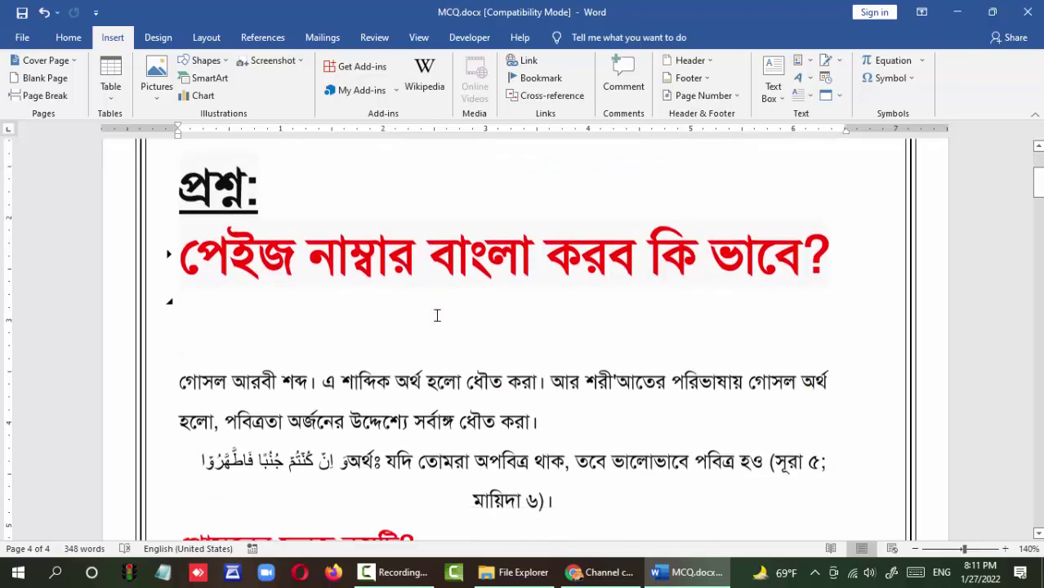
{"action": "scroll", "coordinate": [436, 315], "scroll_direction": "down", "scroll_amount": 2}
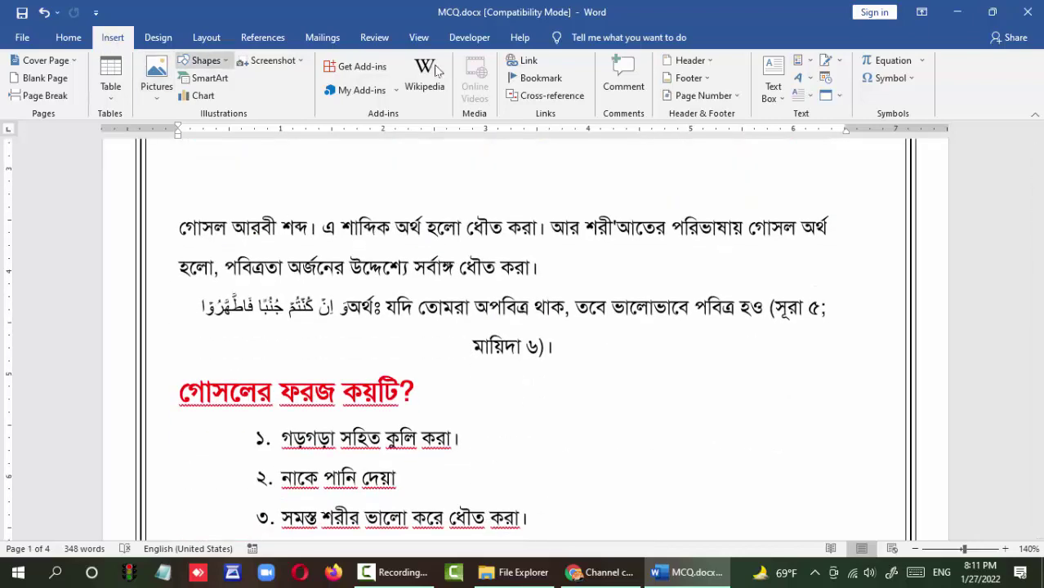
Insert a Plain Number 2 centred page number at the bottom of every page.
{"action": "left_click", "coordinate": [688, 96]}
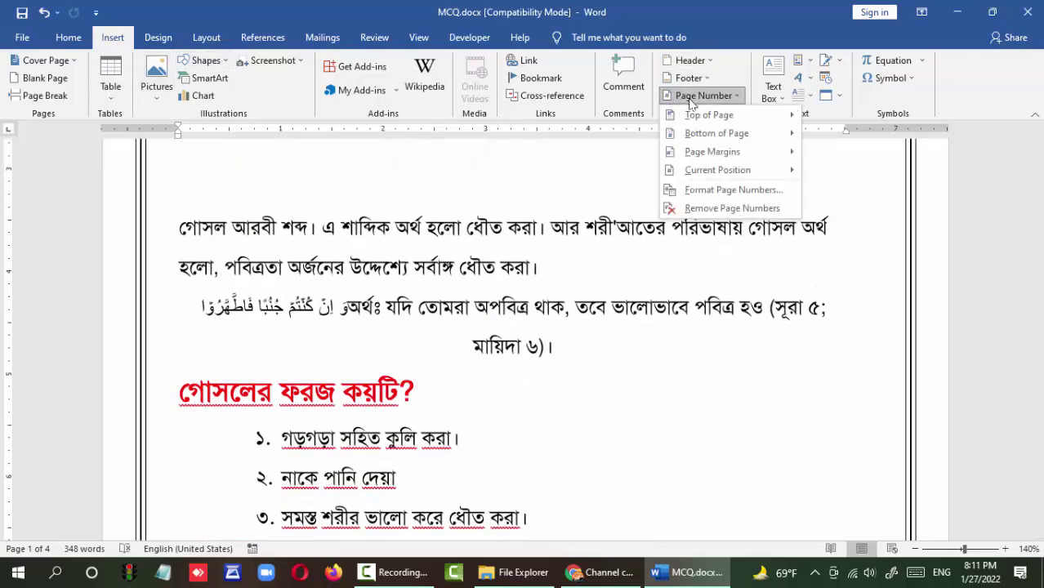
{"action": "mouse_move", "coordinate": [716, 133]}
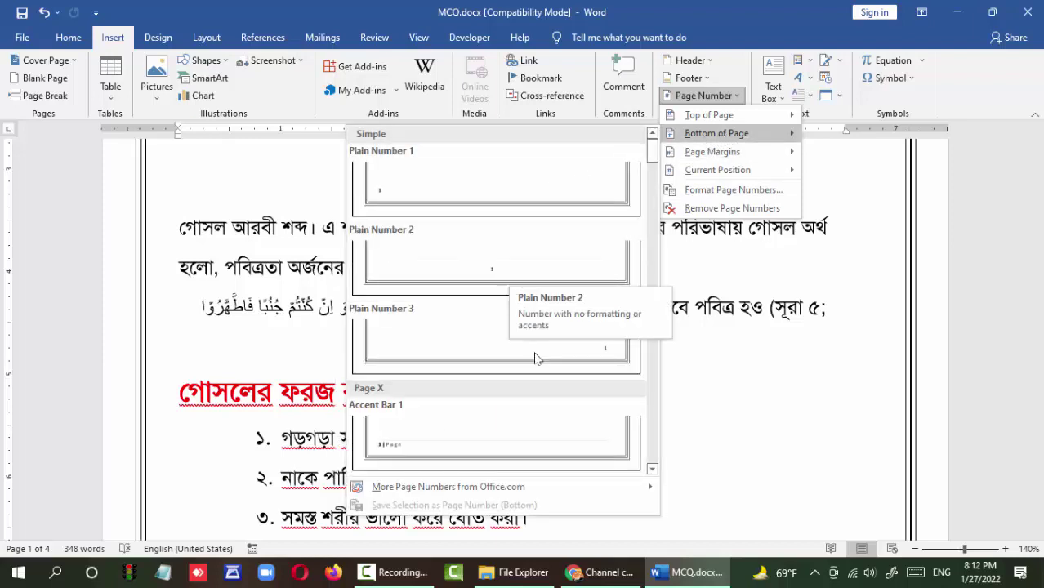
{"action": "left_click", "coordinate": [490, 270]}
{"action": "scroll", "coordinate": [551, 324], "scroll_direction": "up", "scroll_amount": 2}
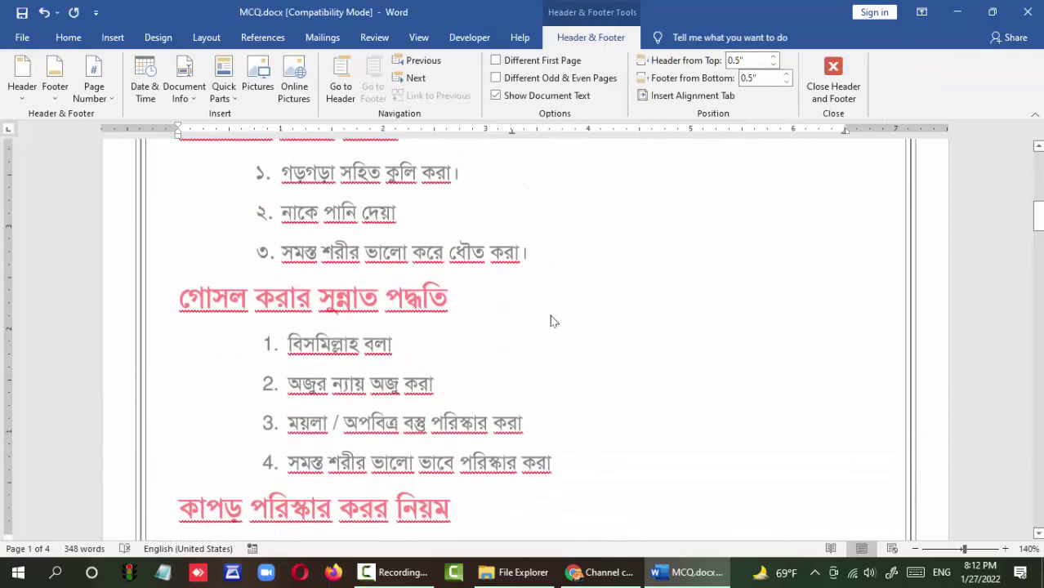
{"action": "scroll", "coordinate": [549, 314], "scroll_direction": "down", "scroll_amount": 4}
{"action": "scroll", "coordinate": [534, 240], "scroll_direction": "down", "scroll_amount": 1}
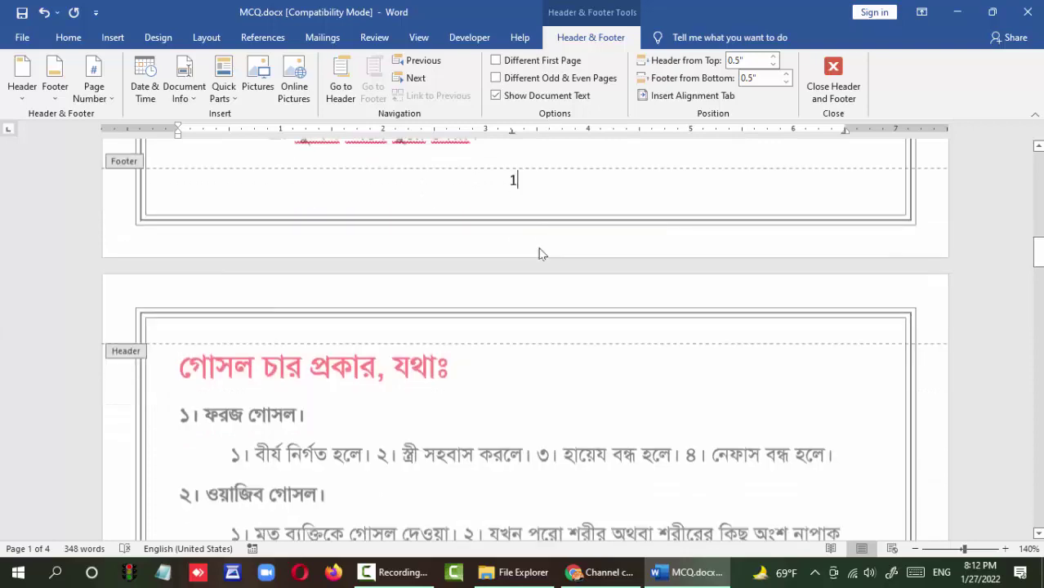
{"action": "scroll", "coordinate": [539, 261], "scroll_direction": "down", "scroll_amount": 5}
{"action": "scroll", "coordinate": [543, 282], "scroll_direction": "down", "scroll_amount": 5}
{"action": "scroll", "coordinate": [547, 305], "scroll_direction": "down", "scroll_amount": 4}
{"action": "scroll", "coordinate": [547, 305], "scroll_direction": "down", "scroll_amount": 3}
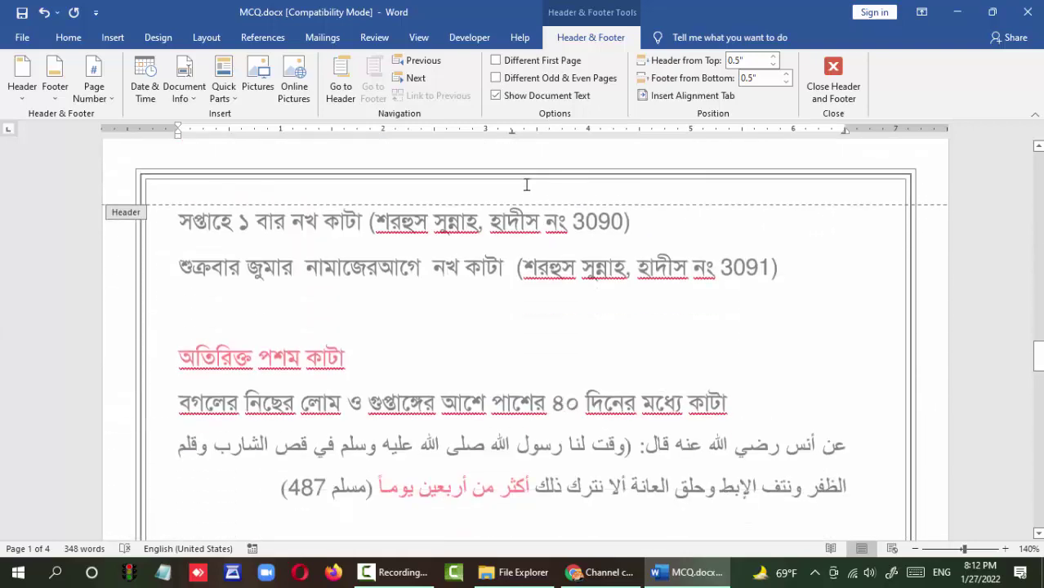
{"action": "scroll", "coordinate": [524, 233], "scroll_direction": "up", "scroll_amount": 2}
{"action": "scroll", "coordinate": [540, 268], "scroll_direction": "down", "scroll_amount": 5}
{"action": "scroll", "coordinate": [539, 278], "scroll_direction": "down", "scroll_amount": 2}
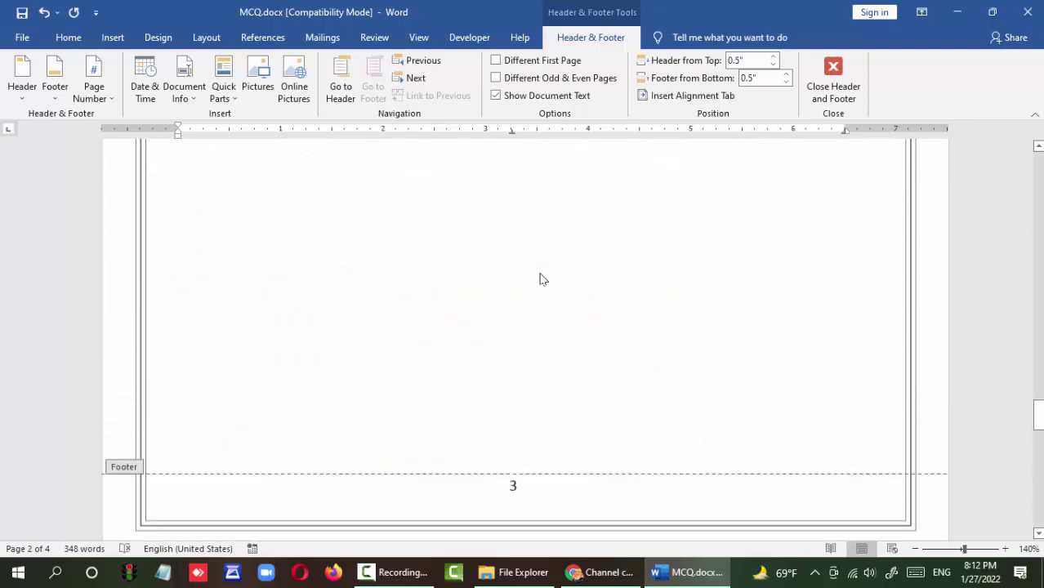
{"action": "scroll", "coordinate": [538, 355], "scroll_direction": "down", "scroll_amount": 2}
{"action": "scroll", "coordinate": [560, 238], "scroll_direction": "down", "scroll_amount": 2}
{"action": "scroll", "coordinate": [561, 232], "scroll_direction": "up", "scroll_amount": 5}
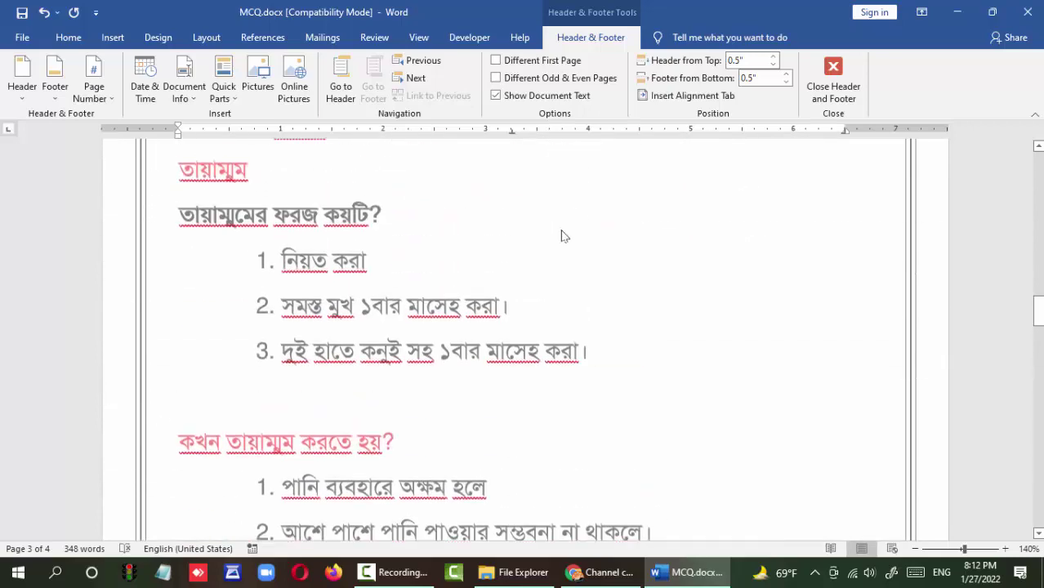
{"action": "scroll", "coordinate": [560, 237], "scroll_direction": "up", "scroll_amount": 5}
{"action": "scroll", "coordinate": [557, 241], "scroll_direction": "up", "scroll_amount": 4}
{"action": "scroll", "coordinate": [553, 245], "scroll_direction": "up", "scroll_amount": 3}
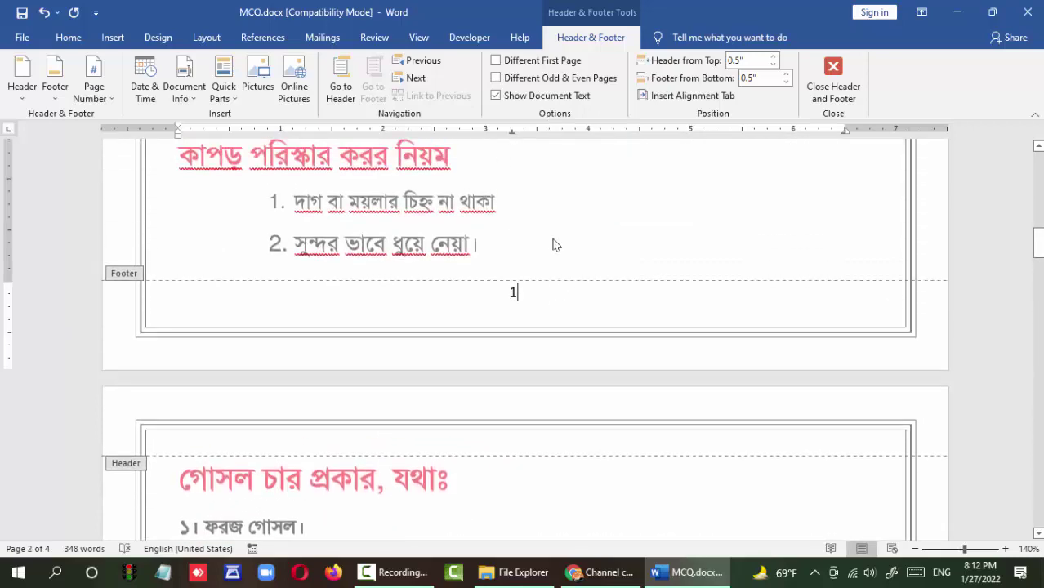
Select the footer page number 1 and change its font from Calibri to SutonnyMJ.
{"action": "double_click", "coordinate": [515, 292]}
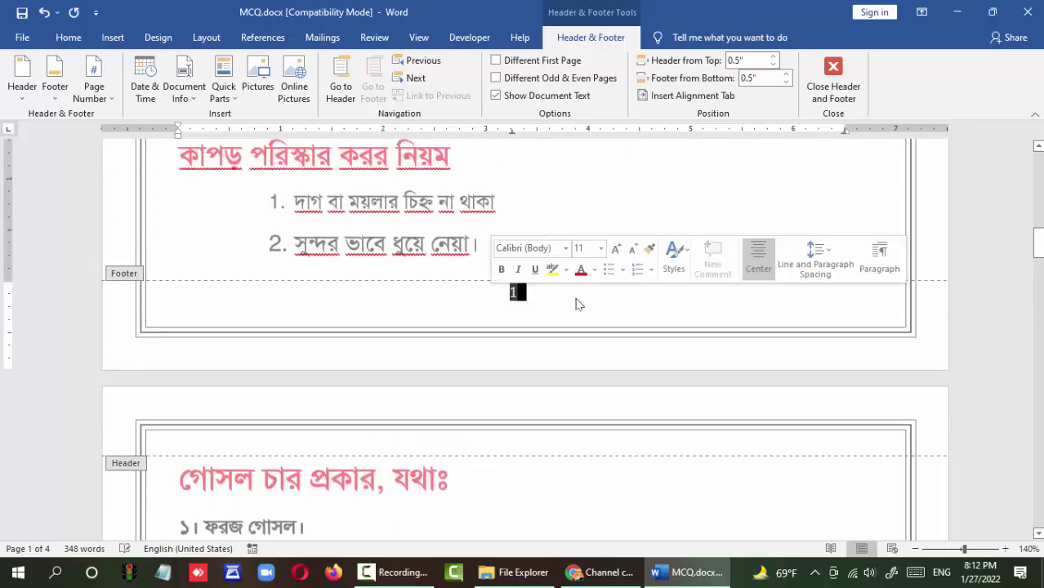
{"action": "left_click", "coordinate": [546, 305]}
{"action": "left_click_drag", "start_coordinate": [531, 291], "coordinate": [463, 295]}
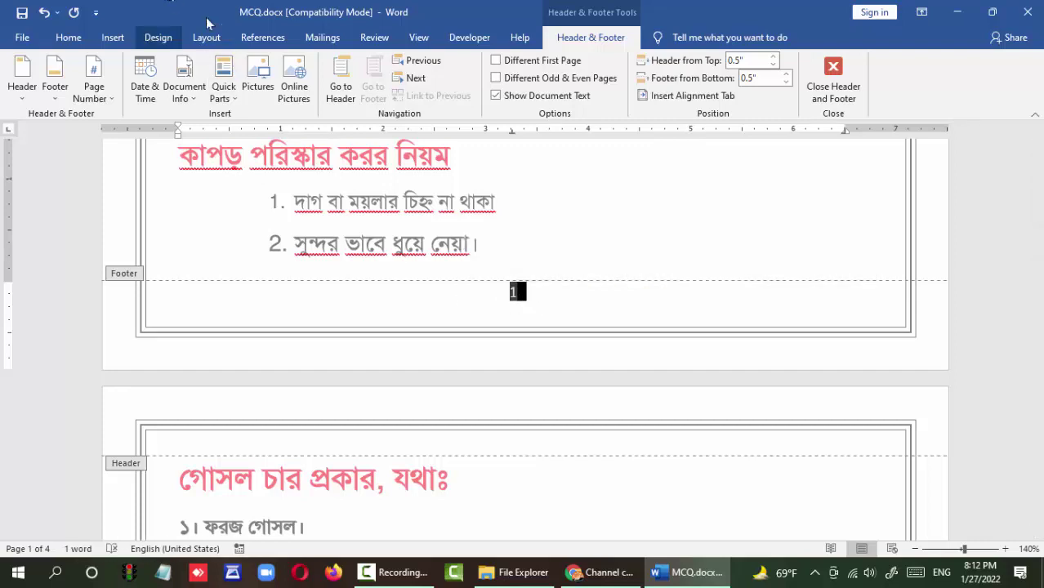
{"action": "left_click", "coordinate": [69, 40]}
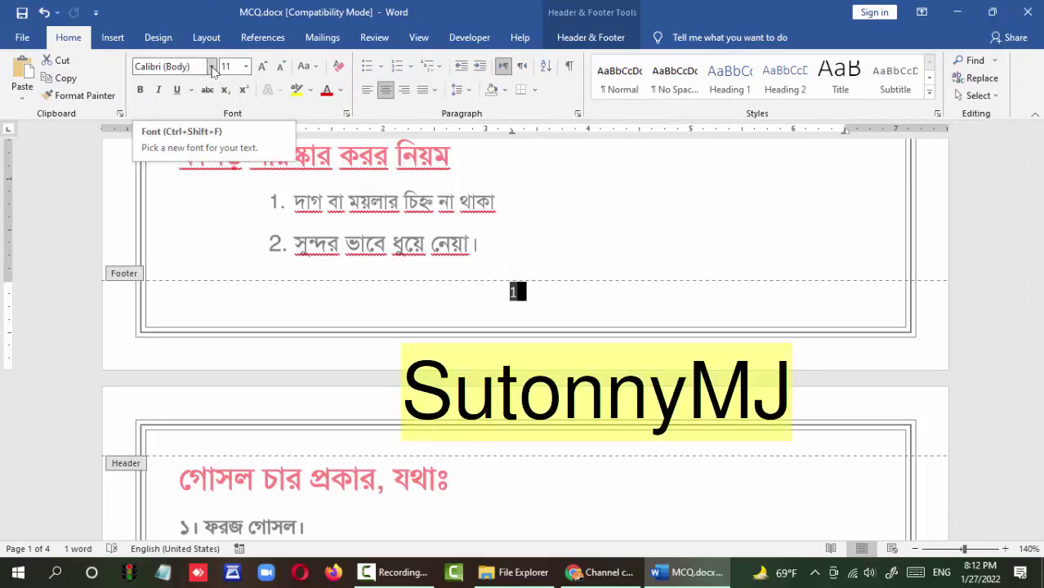
{"action": "left_click", "coordinate": [211, 67]}
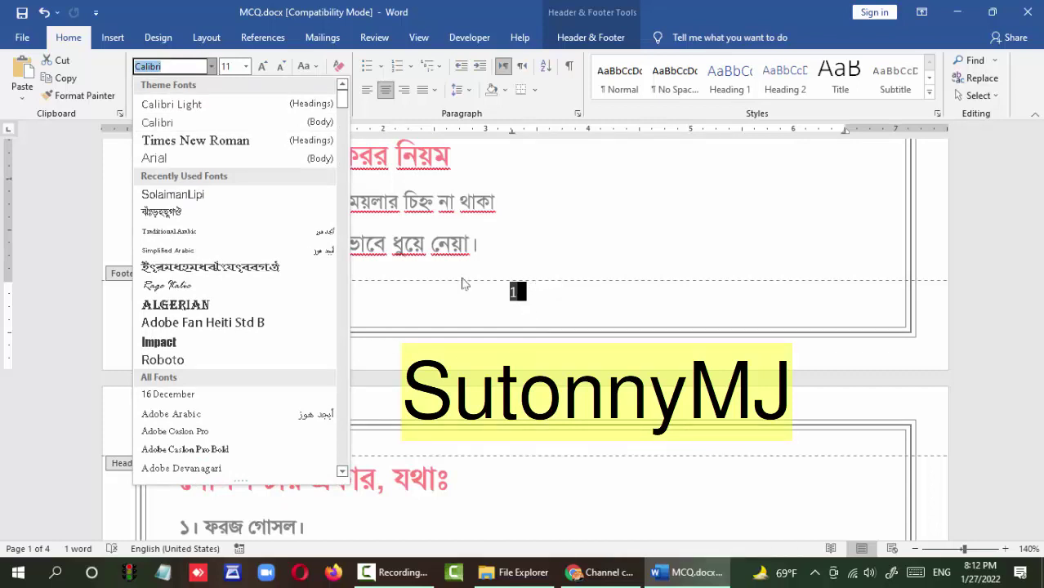
{"action": "left_click", "coordinate": [163, 212]}
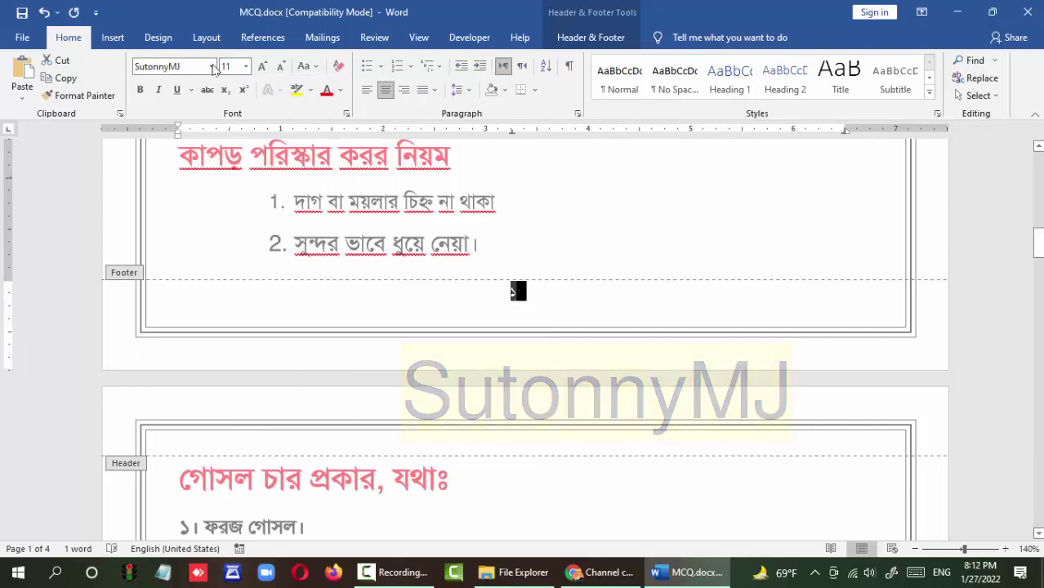
Enlarge the footer page number with seven Grow Font clicks.
{"action": "left_click", "coordinate": [261, 67]}
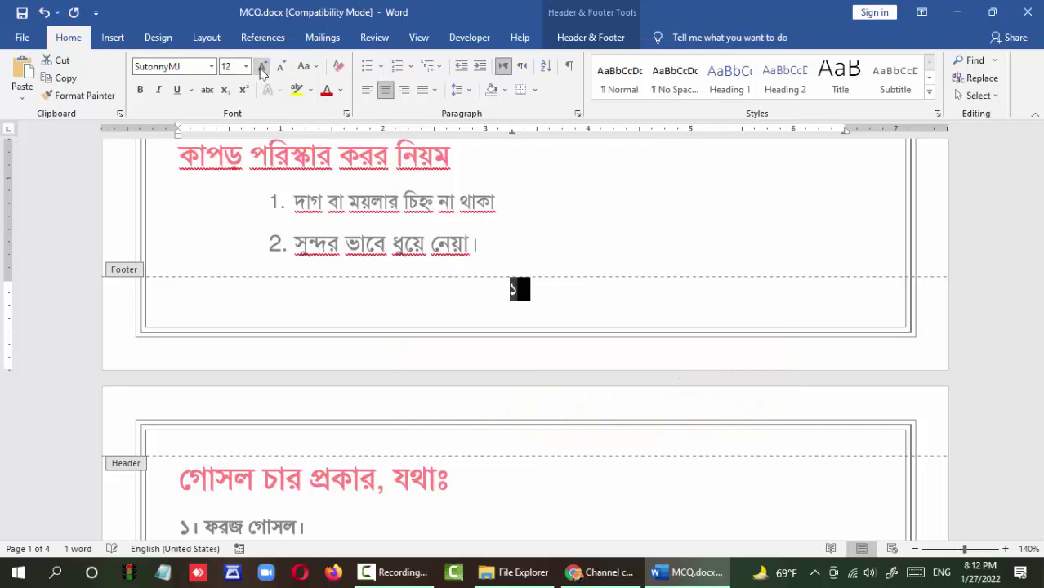
{"action": "left_click", "coordinate": [262, 67]}
{"action": "left_click", "coordinate": [262, 66]}
{"action": "left_click", "coordinate": [262, 66]}
{"action": "left_click", "coordinate": [262, 67]}
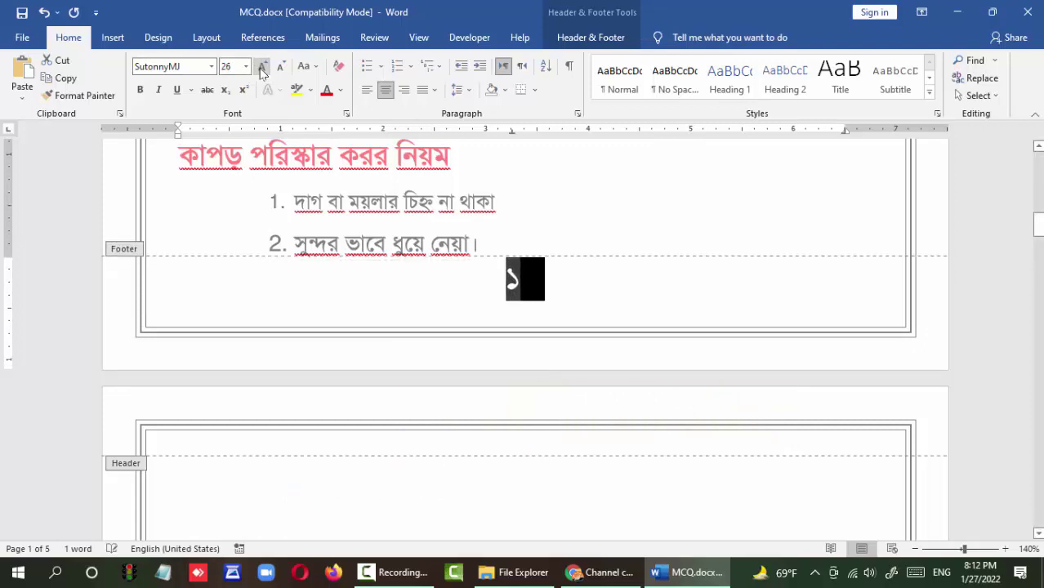
{"action": "left_click", "coordinate": [262, 67]}
{"action": "left_click", "coordinate": [261, 67]}
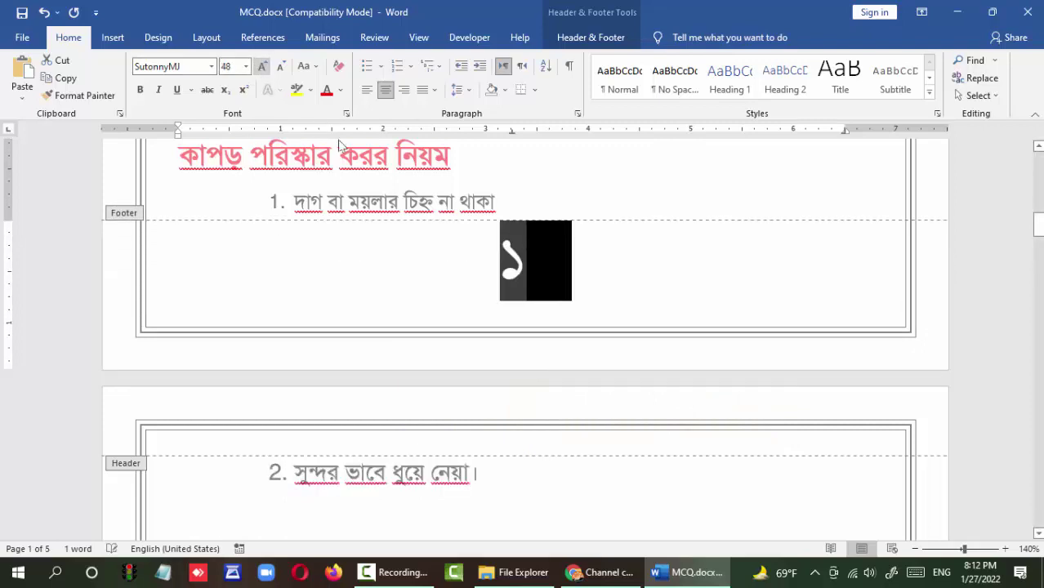
{"action": "left_click", "coordinate": [540, 267]}
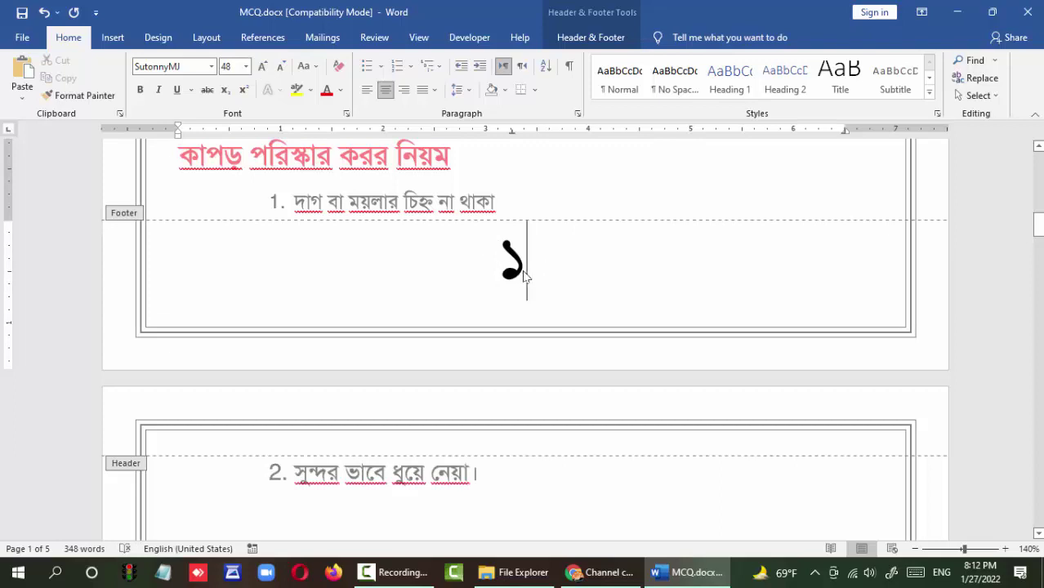
Colour the footer digit green and shrink it to size 28.
{"action": "triple_click", "coordinate": [522, 269]}
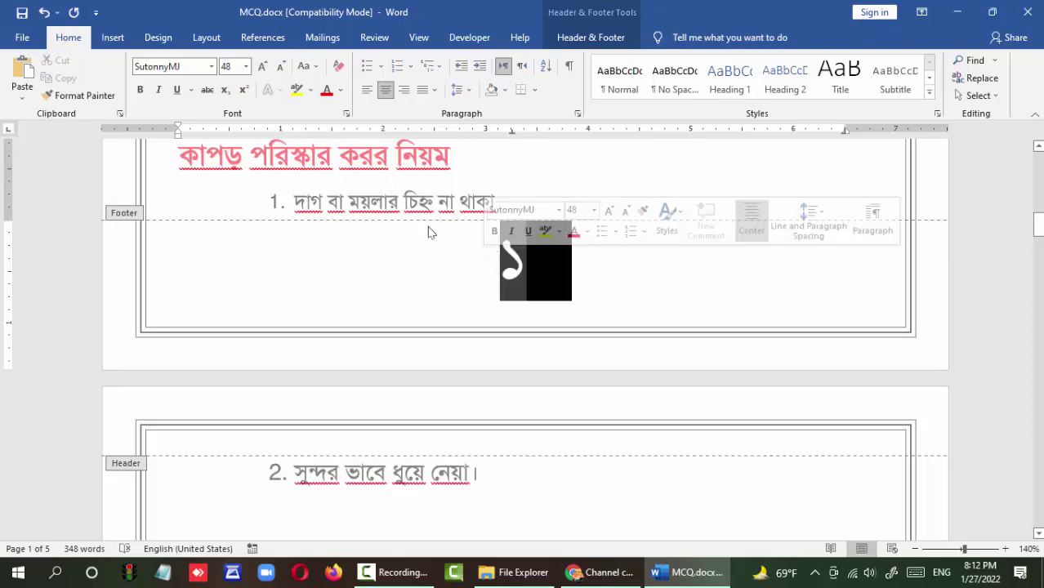
{"action": "left_click", "coordinate": [340, 90]}
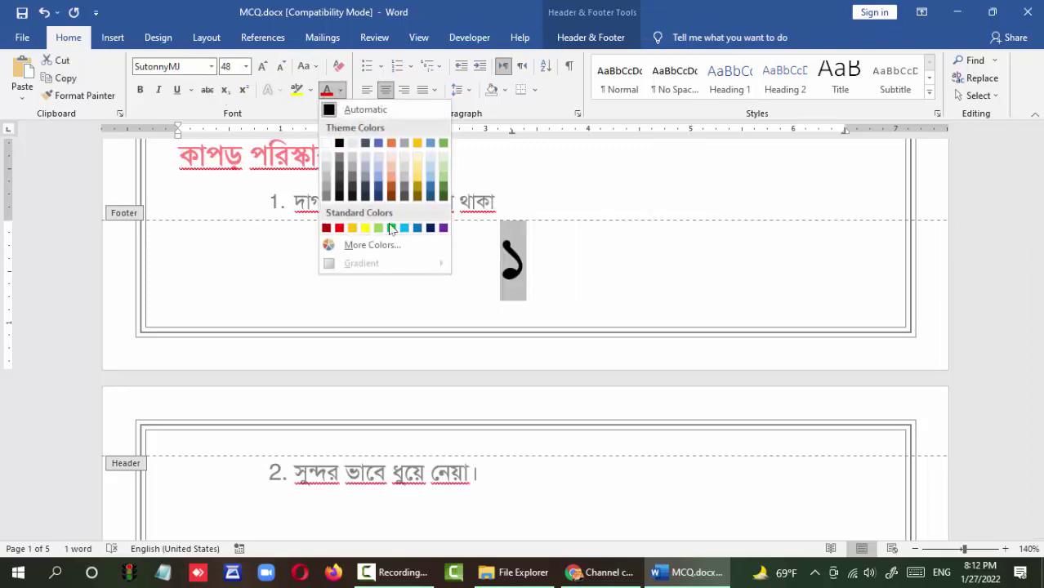
{"action": "key", "text": "Escape"}
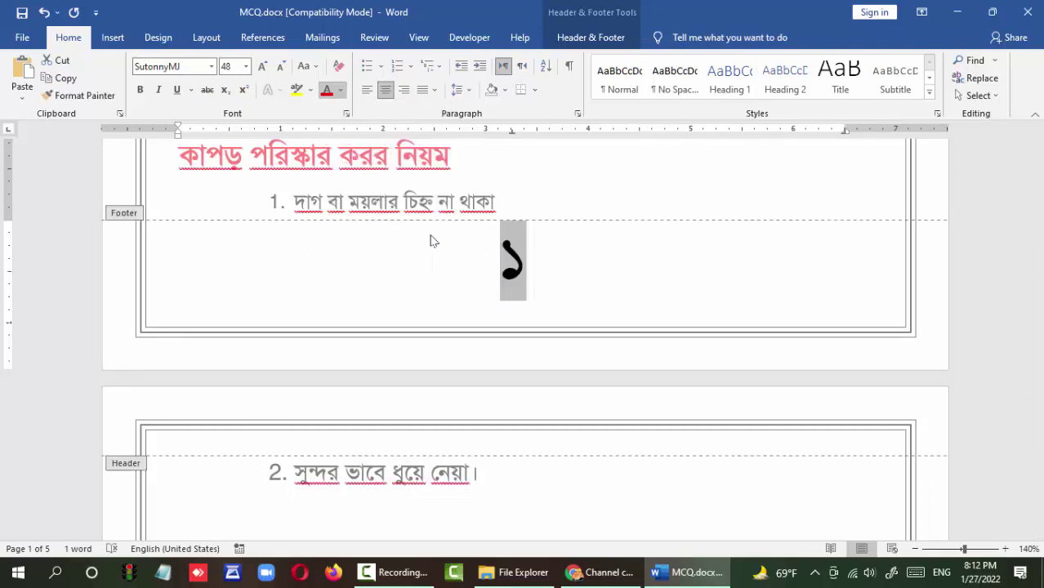
{"action": "left_click", "coordinate": [587, 289]}
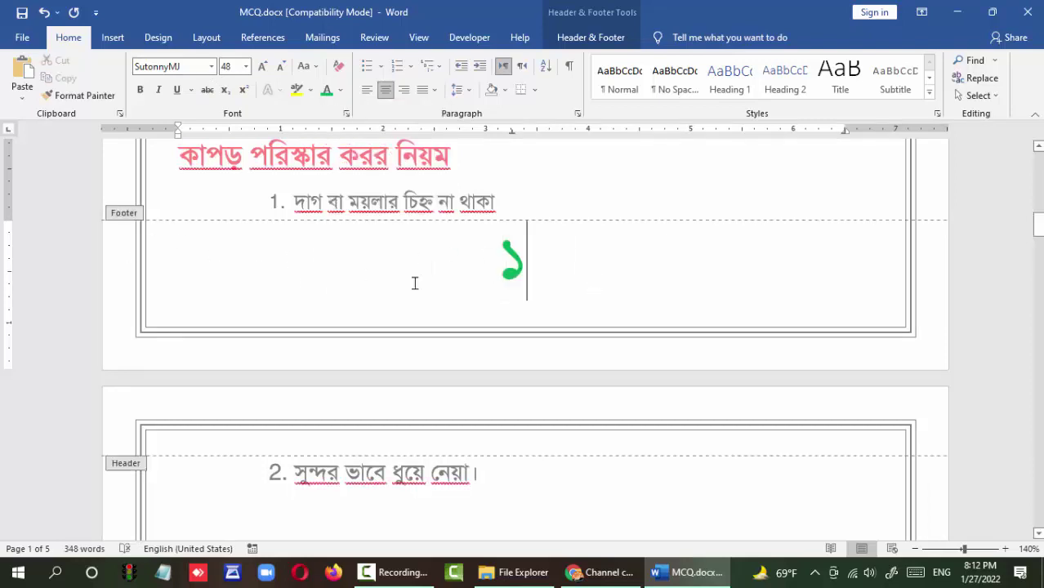
{"action": "left_click_drag", "start_coordinate": [532, 271], "coordinate": [466, 268]}
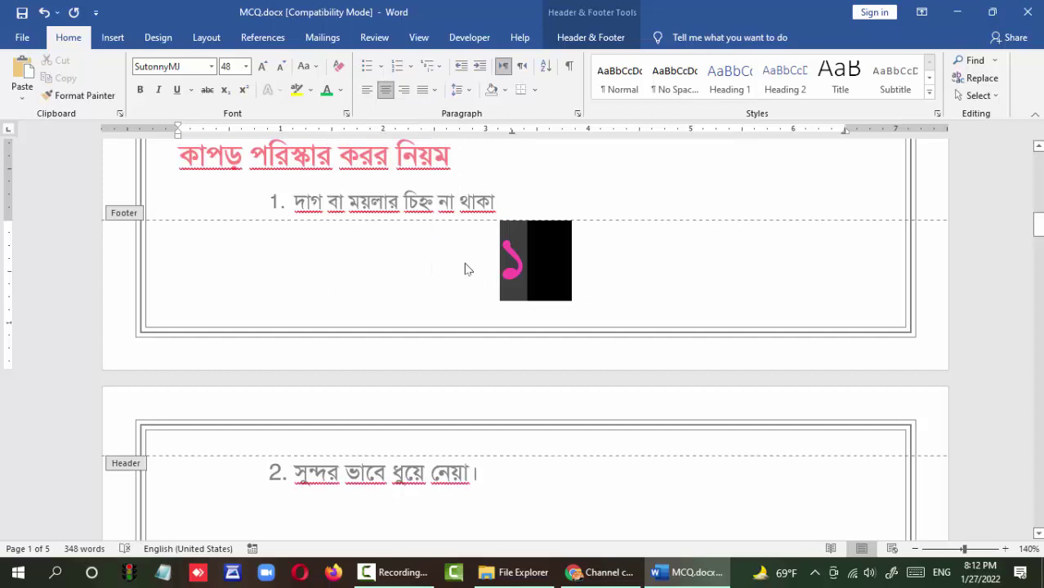
{"action": "left_click", "coordinate": [279, 67]}
{"action": "left_click", "coordinate": [279, 67]}
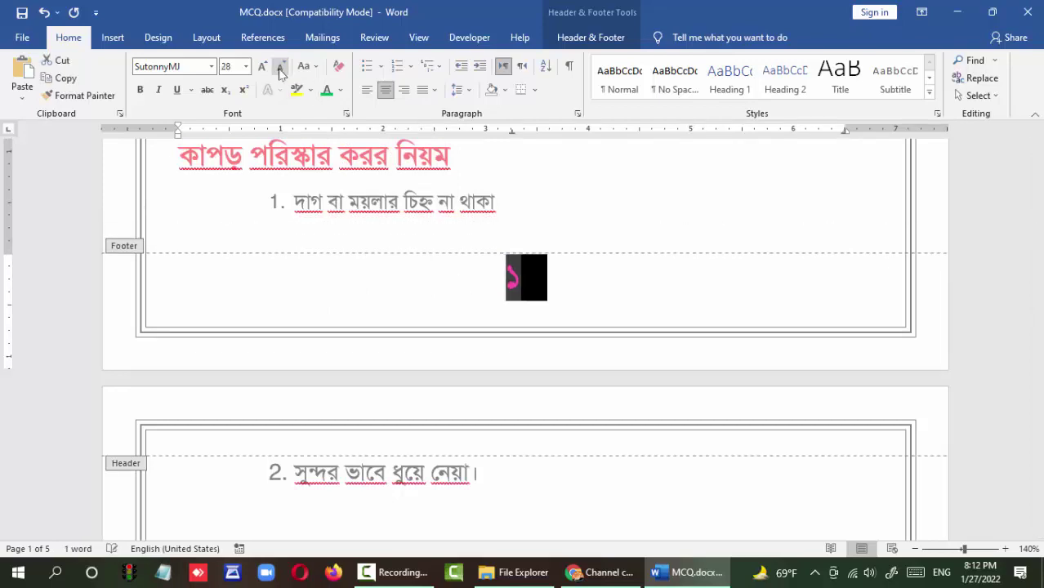
{"action": "left_click", "coordinate": [532, 292]}
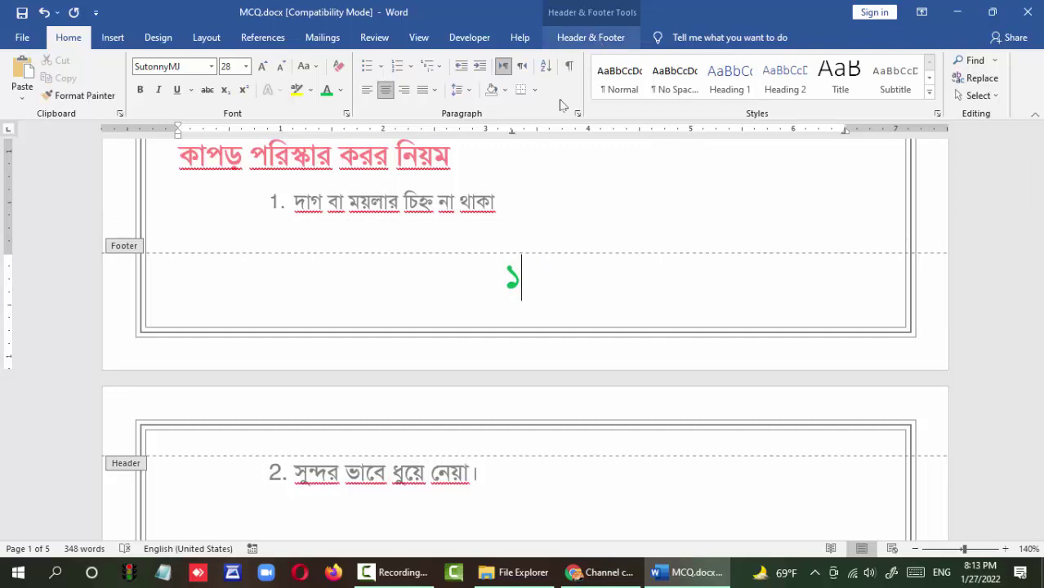
{"action": "left_click", "coordinate": [594, 37]}
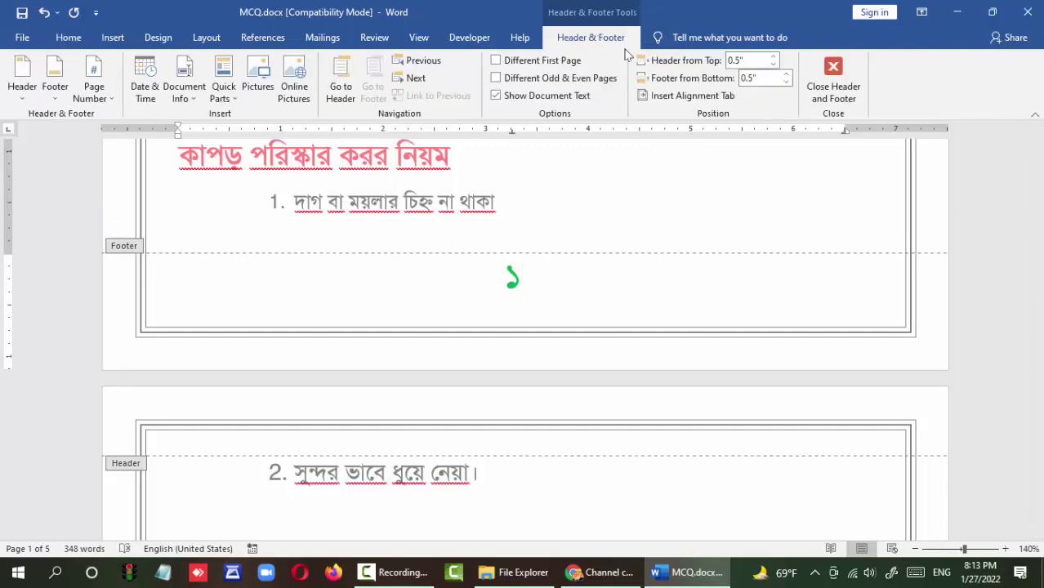
Close Header and Footer and scroll through every page to check the green Bengali numbers.
{"action": "left_click", "coordinate": [859, 90]}
{"action": "scroll", "coordinate": [466, 214], "scroll_direction": "up", "scroll_amount": 2}
{"action": "scroll", "coordinate": [430, 218], "scroll_direction": "up", "scroll_amount": 3}
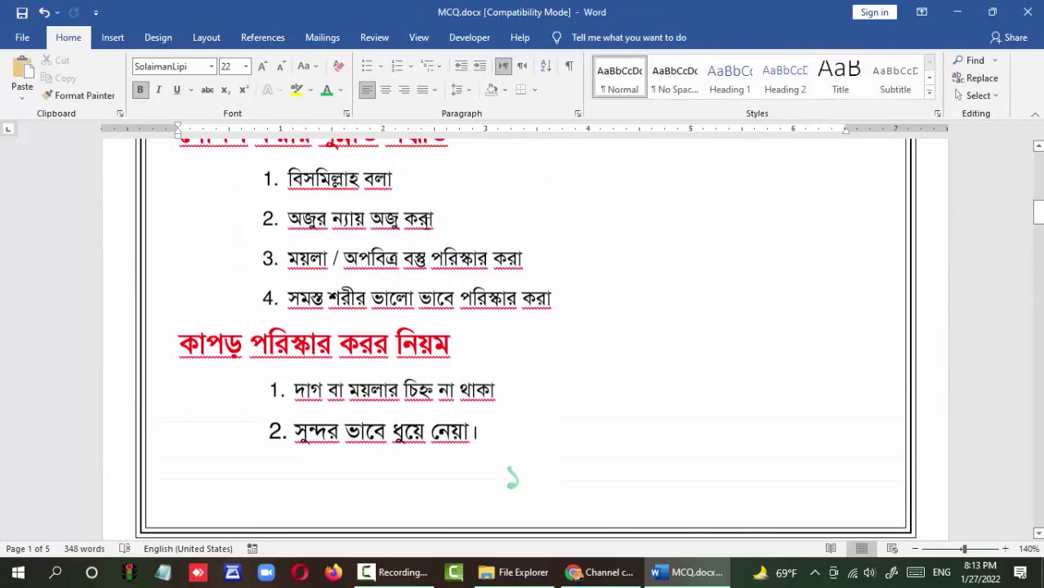
{"action": "scroll", "coordinate": [431, 219], "scroll_direction": "down", "scroll_amount": 3}
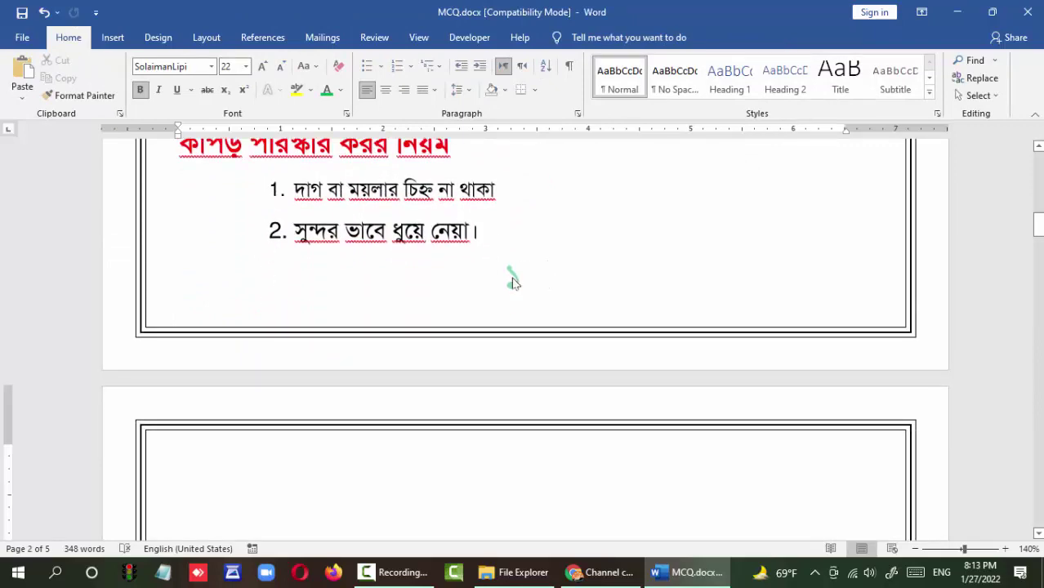
{"action": "scroll", "coordinate": [527, 284], "scroll_direction": "down", "scroll_amount": 4}
{"action": "scroll", "coordinate": [525, 284], "scroll_direction": "down", "scroll_amount": 6}
{"action": "scroll", "coordinate": [522, 285], "scroll_direction": "down", "scroll_amount": 6}
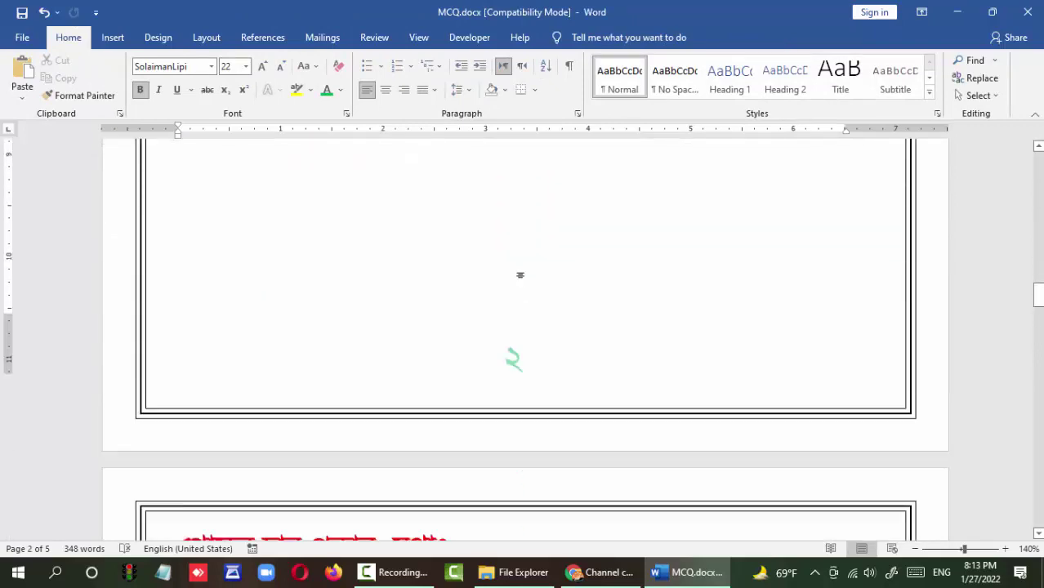
{"action": "scroll", "coordinate": [520, 285], "scroll_direction": "down", "scroll_amount": 2}
{"action": "scroll", "coordinate": [520, 285], "scroll_direction": "down", "scroll_amount": 2}
{"action": "scroll", "coordinate": [522, 284], "scroll_direction": "down", "scroll_amount": 6}
{"action": "scroll", "coordinate": [523, 278], "scroll_direction": "down", "scroll_amount": 5}
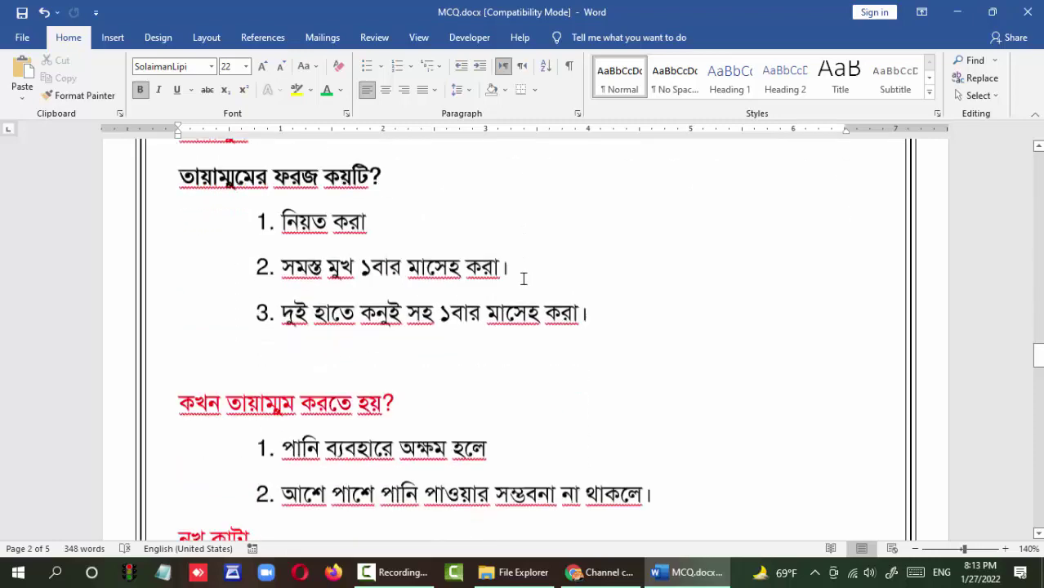
{"action": "scroll", "coordinate": [524, 275], "scroll_direction": "down", "scroll_amount": 3}
{"action": "scroll", "coordinate": [524, 277], "scroll_direction": "down", "scroll_amount": 1}
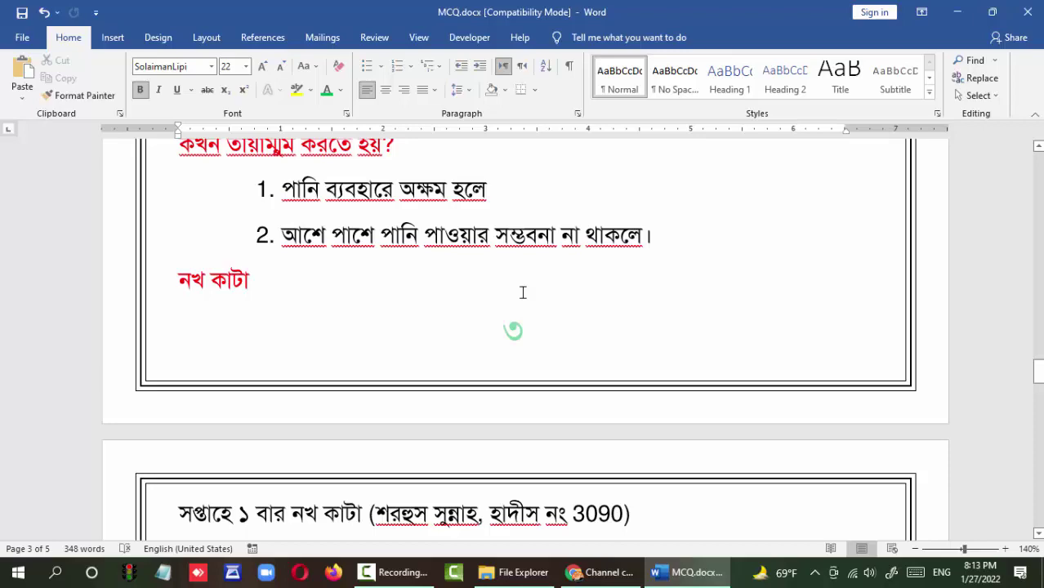
{"action": "scroll", "coordinate": [519, 291], "scroll_direction": "up", "scroll_amount": 3}
{"action": "scroll", "coordinate": [518, 291], "scroll_direction": "up", "scroll_amount": 5}
{"action": "scroll", "coordinate": [515, 290], "scroll_direction": "up", "scroll_amount": 5}
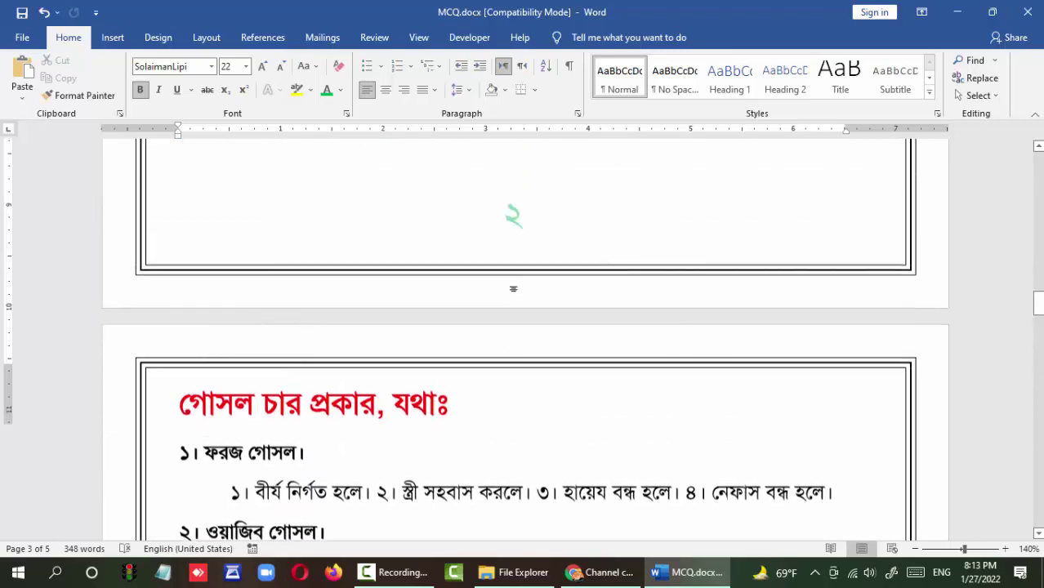
{"action": "scroll", "coordinate": [513, 288], "scroll_direction": "up", "scroll_amount": 4}
{"action": "scroll", "coordinate": [513, 289], "scroll_direction": "up", "scroll_amount": 2}
{"action": "scroll", "coordinate": [512, 281], "scroll_direction": "up", "scroll_amount": 4}
{"action": "scroll", "coordinate": [514, 282], "scroll_direction": "up", "scroll_amount": 4}
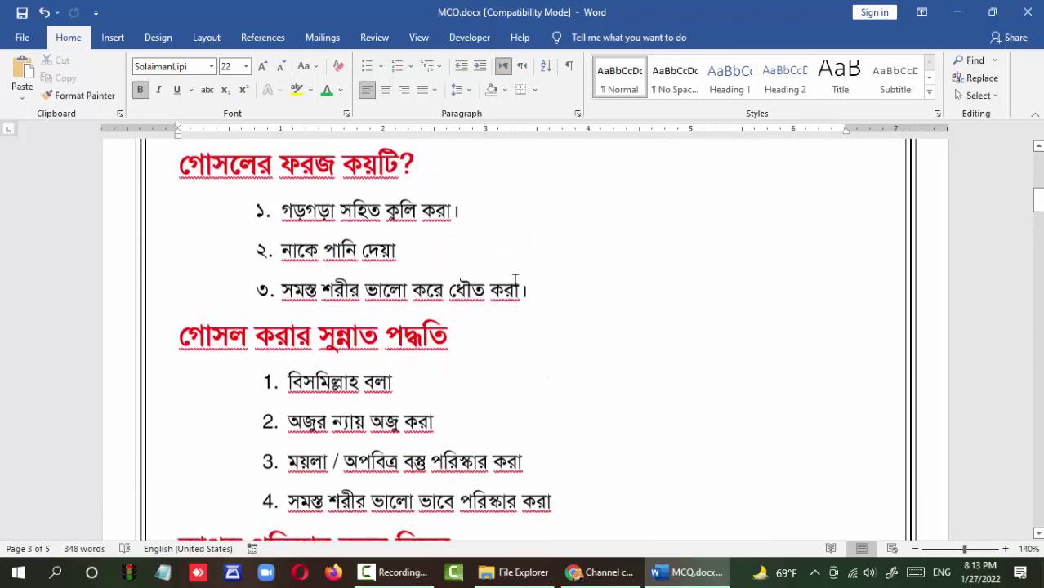
{"action": "scroll", "coordinate": [515, 281], "scroll_direction": "up", "scroll_amount": 3}
{"action": "scroll", "coordinate": [514, 280], "scroll_direction": "down", "scroll_amount": 4}
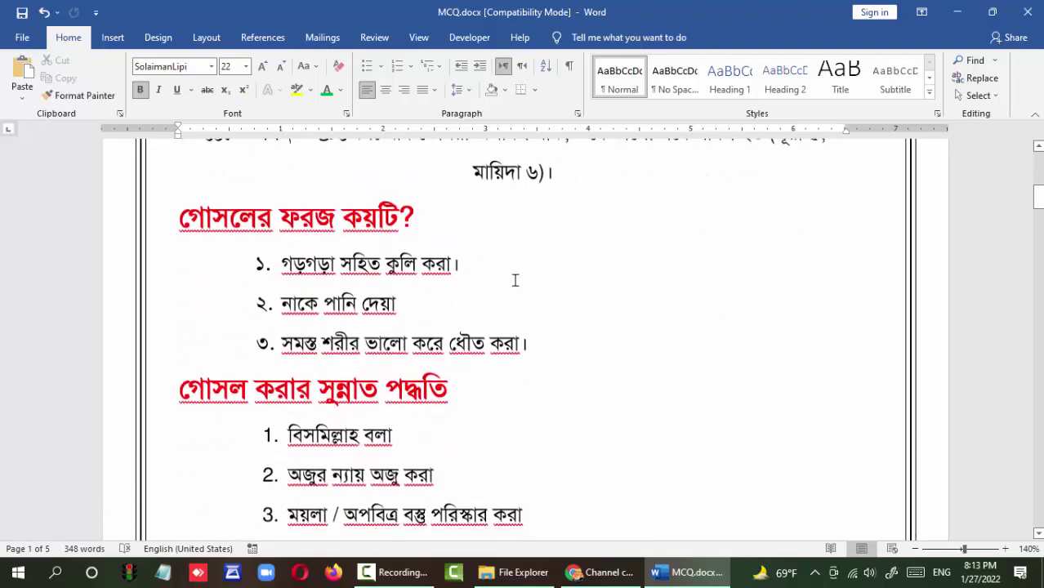
{"action": "scroll", "coordinate": [514, 280], "scroll_direction": "up", "scroll_amount": 3}
{"action": "scroll", "coordinate": [515, 279], "scroll_direction": "down", "scroll_amount": 3}
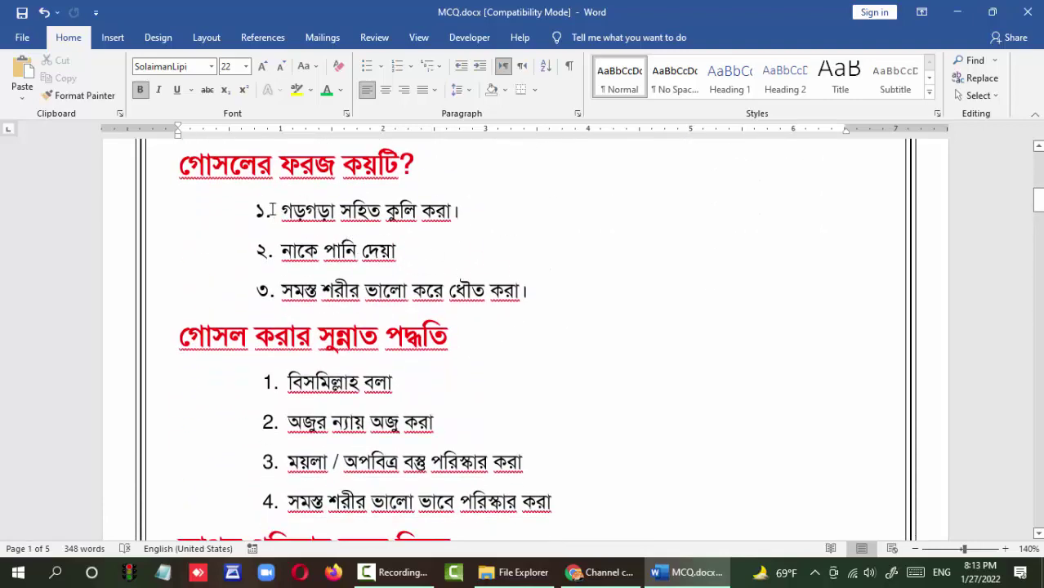
Inspect the list numbers of the গোসলের ফরজ and সুন্নাত পদ্ধতি lists and their font.
{"action": "left_click", "coordinate": [261, 210]}
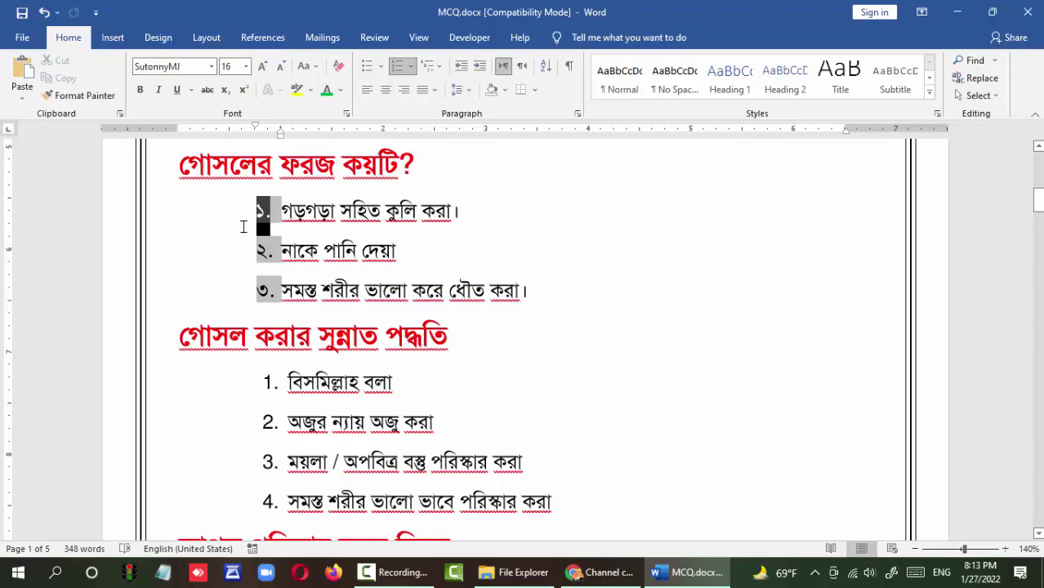
{"action": "scroll", "coordinate": [277, 260], "scroll_direction": "down", "scroll_amount": 5}
{"action": "left_click", "coordinate": [266, 259]}
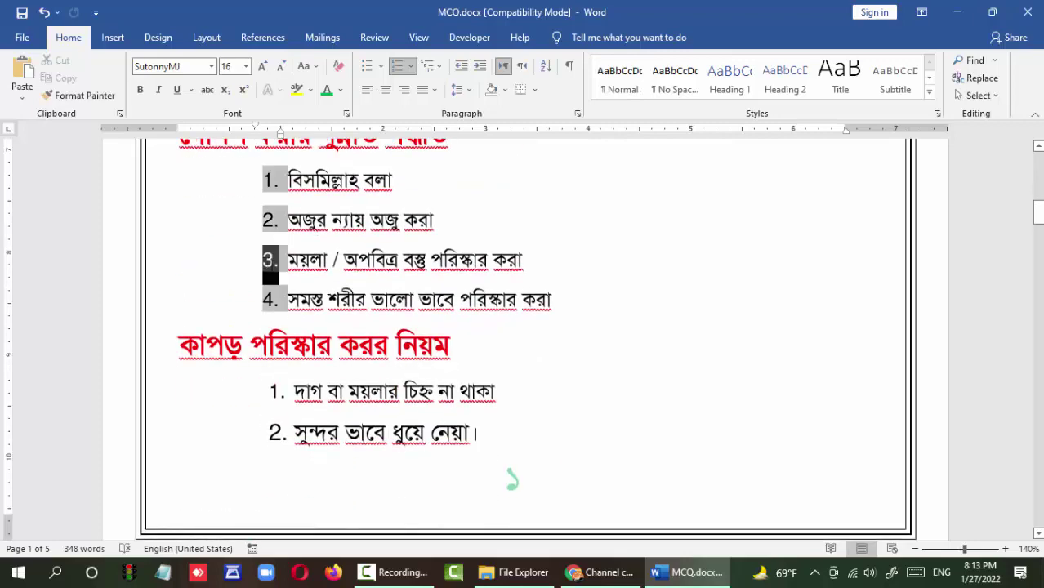
{"action": "scroll", "coordinate": [266, 260], "scroll_direction": "up", "scroll_amount": 2}
{"action": "scroll", "coordinate": [285, 294], "scroll_direction": "down", "scroll_amount": 2}
{"action": "scroll", "coordinate": [285, 294], "scroll_direction": "down", "scroll_amount": 1}
{"action": "scroll", "coordinate": [288, 274], "scroll_direction": "up", "scroll_amount": 3}
{"action": "left_click", "coordinate": [264, 200]}
{"action": "scroll", "coordinate": [341, 279], "scroll_direction": "up", "scroll_amount": 2}
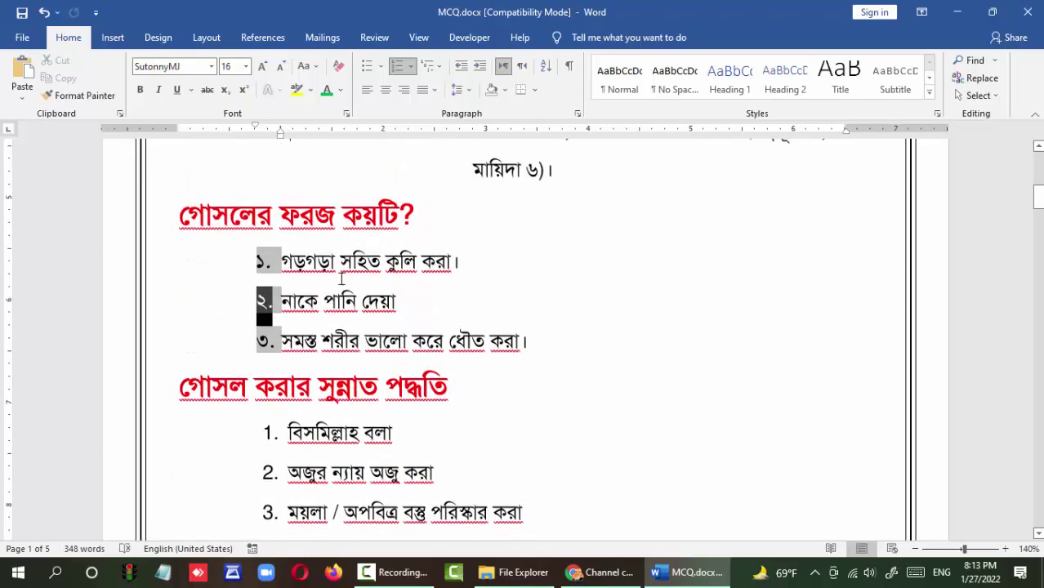
{"action": "scroll", "coordinate": [349, 262], "scroll_direction": "down", "scroll_amount": 2}
{"action": "scroll", "coordinate": [294, 274], "scroll_direction": "down", "scroll_amount": 3}
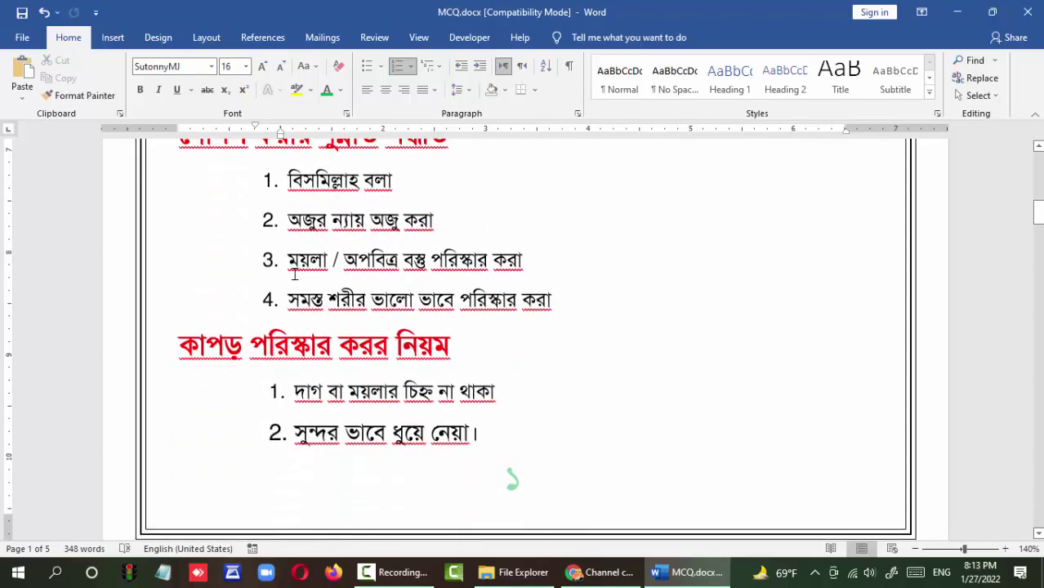
Set Numbering to None for the four সুন্নাত পদ্ধতি items.
{"action": "mouse_move", "coordinate": [564, 313]}
{"action": "left_mouse_down"}
{"action": "mouse_move", "coordinate": [338, 259]}
{"action": "mouse_move", "coordinate": [249, 191]}
{"action": "left_mouse_up"}
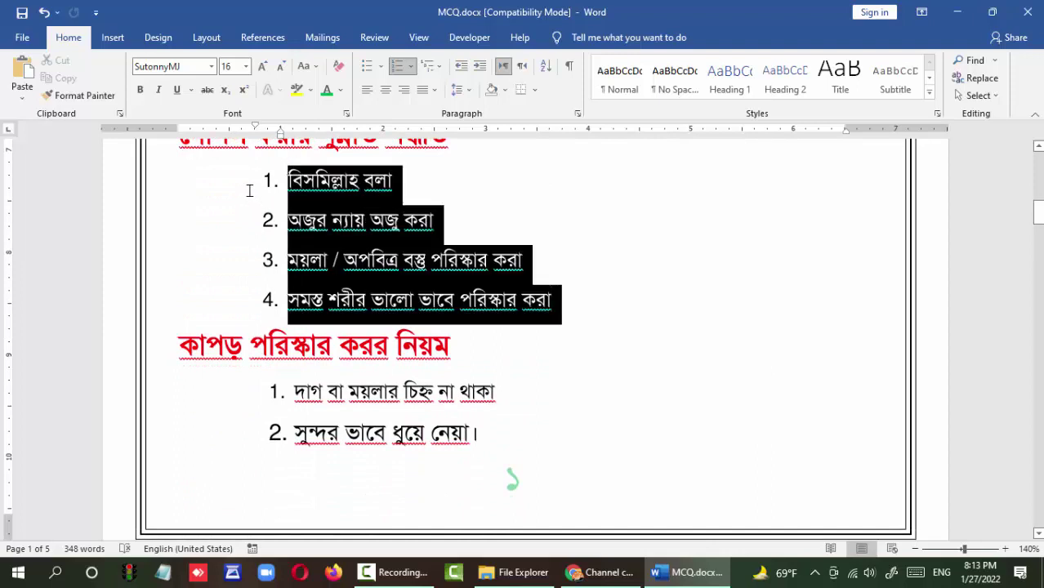
{"action": "left_click", "coordinate": [410, 65]}
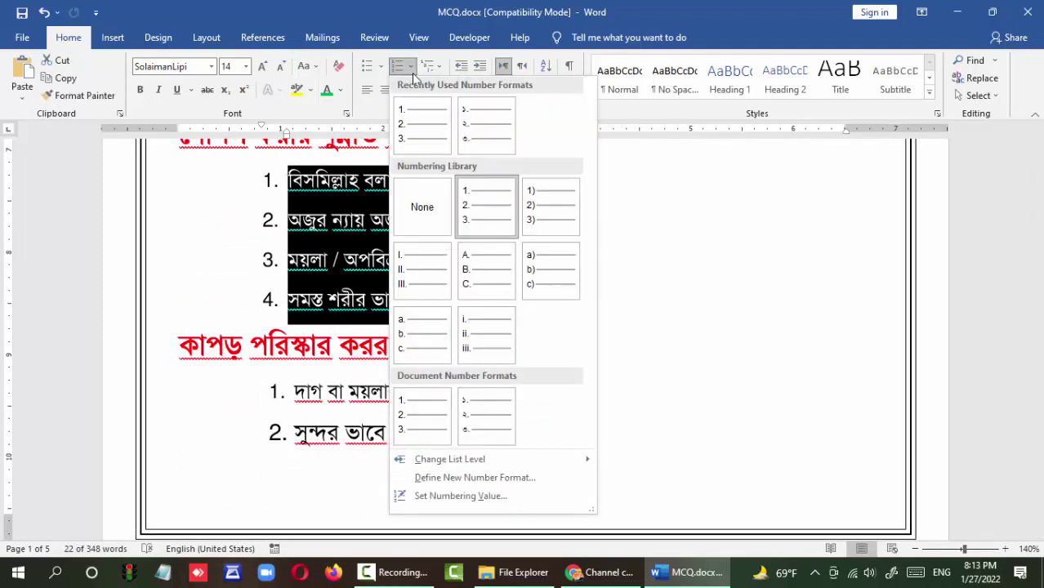
{"action": "left_click", "coordinate": [417, 205]}
{"action": "scroll", "coordinate": [392, 248], "scroll_direction": "up", "scroll_amount": 3}
{"action": "left_click", "coordinate": [367, 333]}
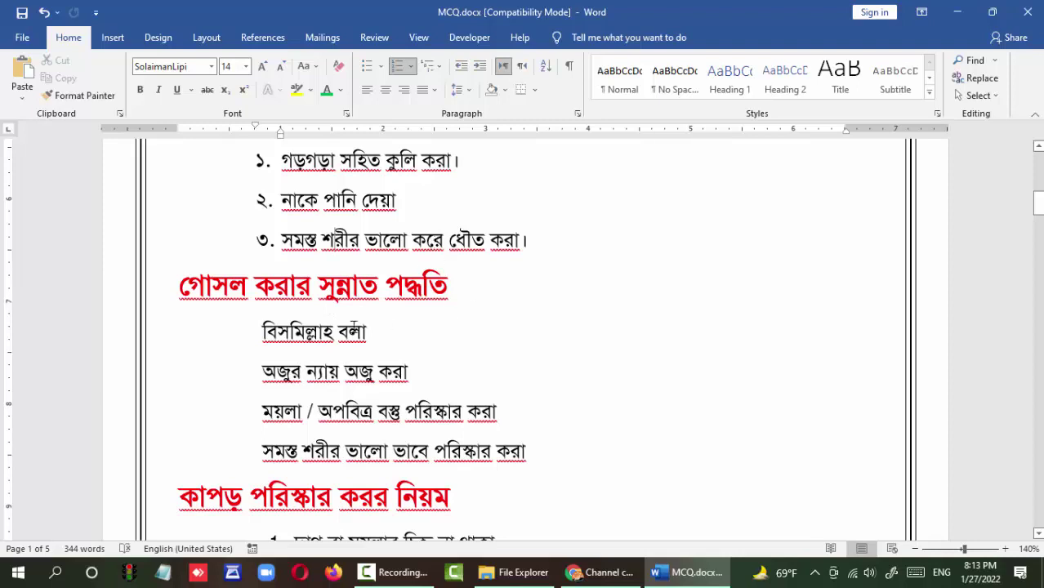
Apply the 1. 2. 3. numbering format to the four lines, then select their list numbers.
{"action": "mouse_move", "coordinate": [534, 455]}
{"action": "left_mouse_down"}
{"action": "mouse_move", "coordinate": [262, 372]}
{"action": "mouse_move", "coordinate": [233, 347]}
{"action": "left_mouse_up"}
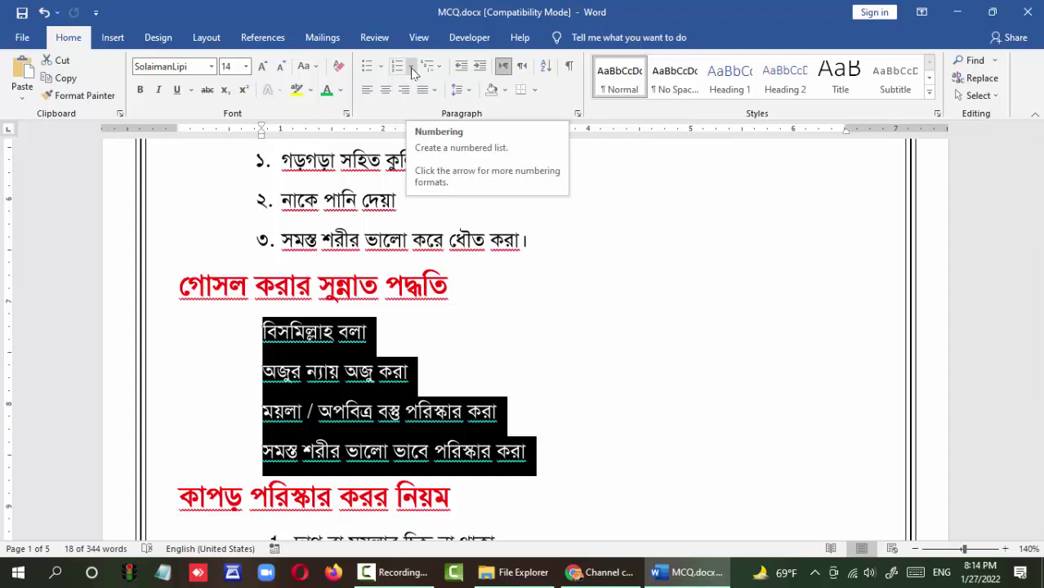
{"action": "left_click", "coordinate": [410, 67]}
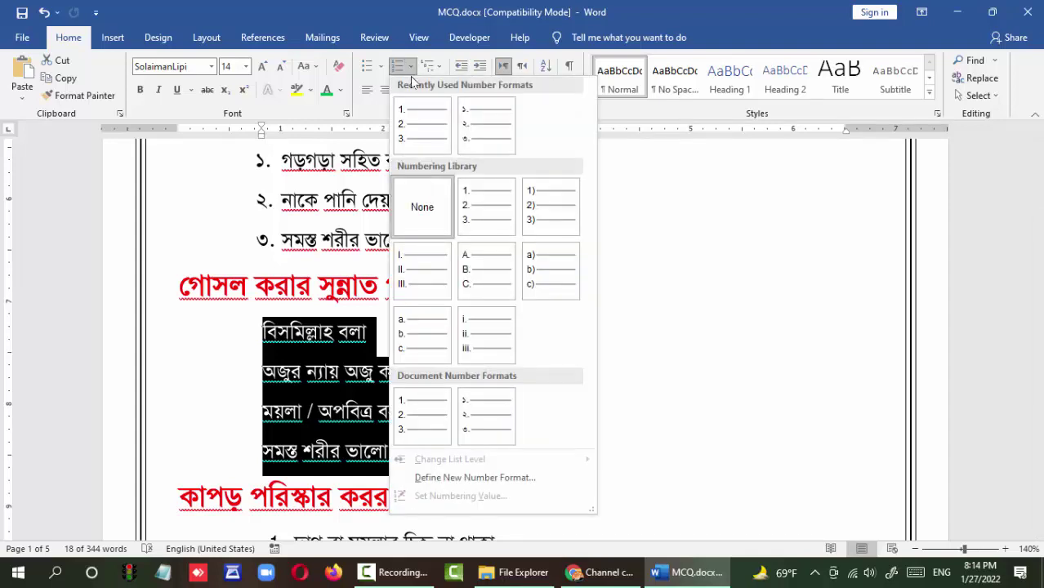
{"action": "left_click", "coordinate": [410, 128]}
{"action": "left_click", "coordinate": [274, 396]}
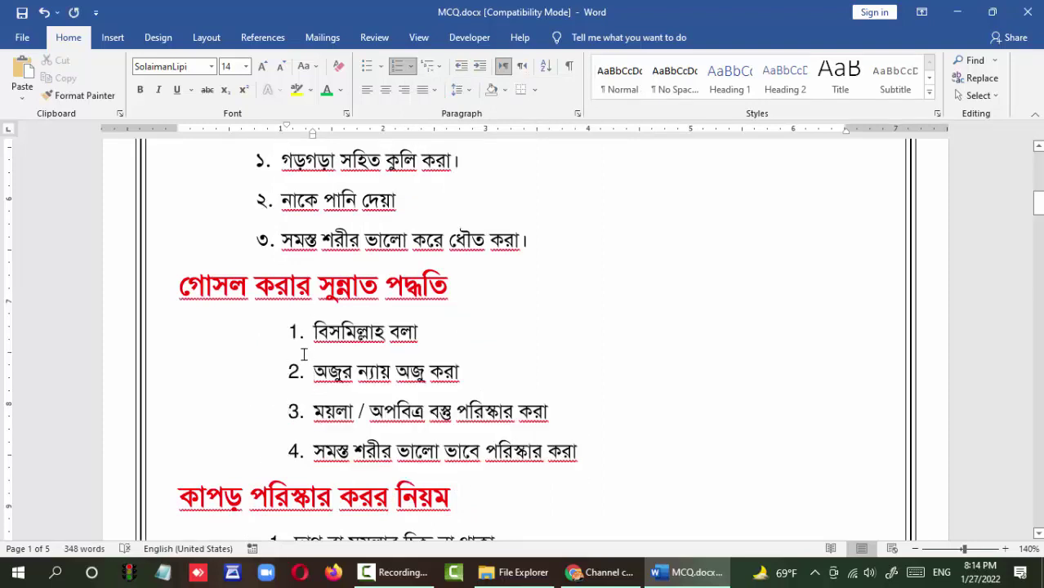
{"action": "left_click", "coordinate": [307, 384]}
{"action": "left_click", "coordinate": [296, 333]}
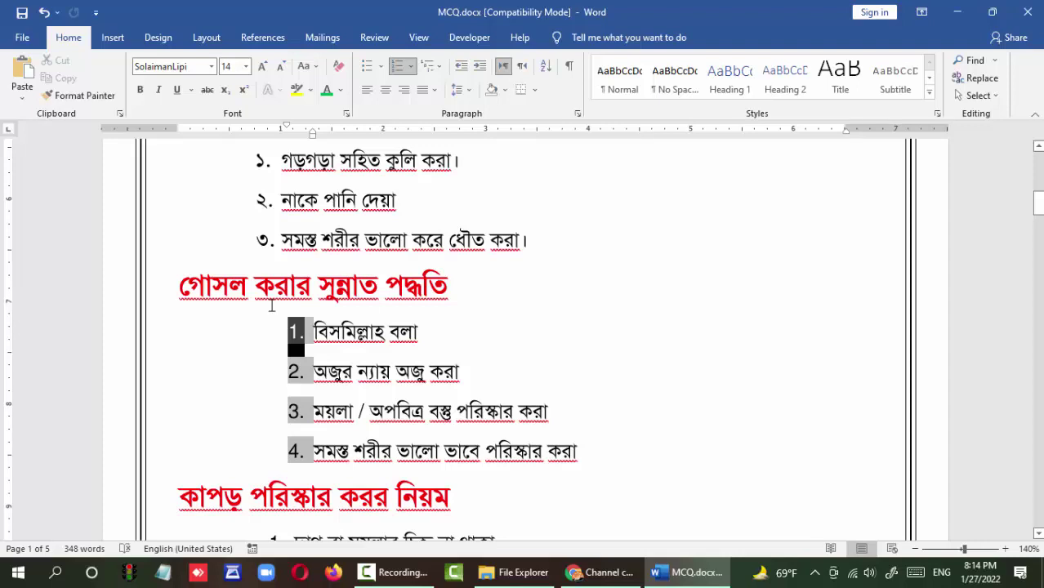
Set the list numbers' font to SutonnyMJ so they show as Bengali ১–৪.
{"action": "left_click", "coordinate": [211, 66]}
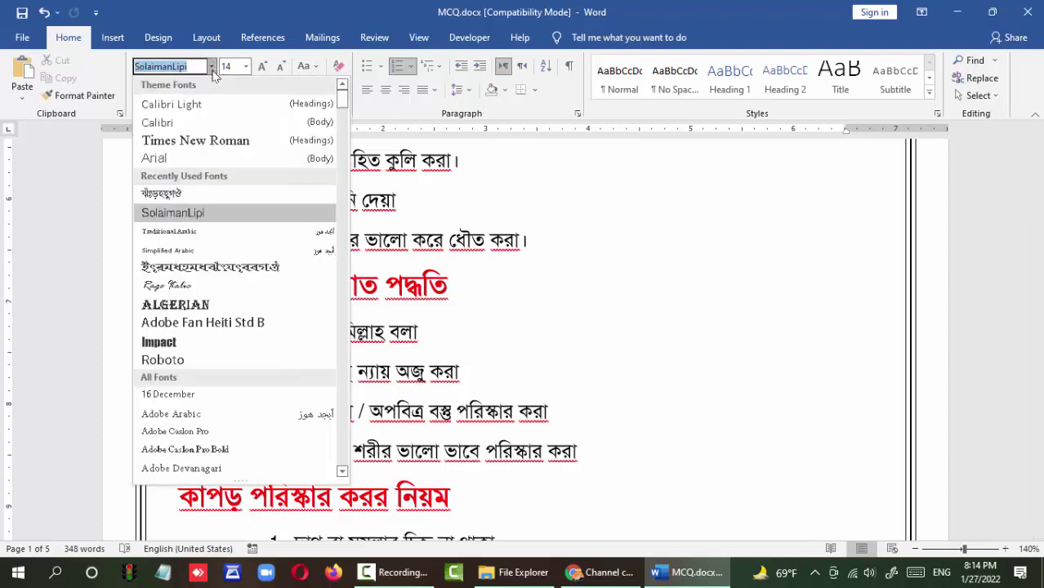
{"action": "left_click", "coordinate": [183, 193]}
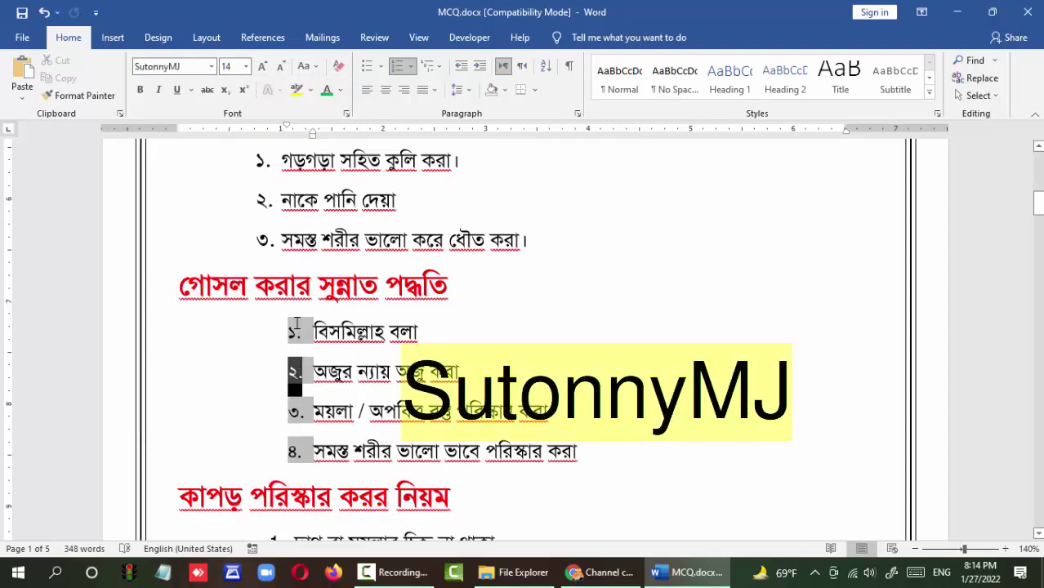
{"action": "left_click", "coordinate": [331, 410]}
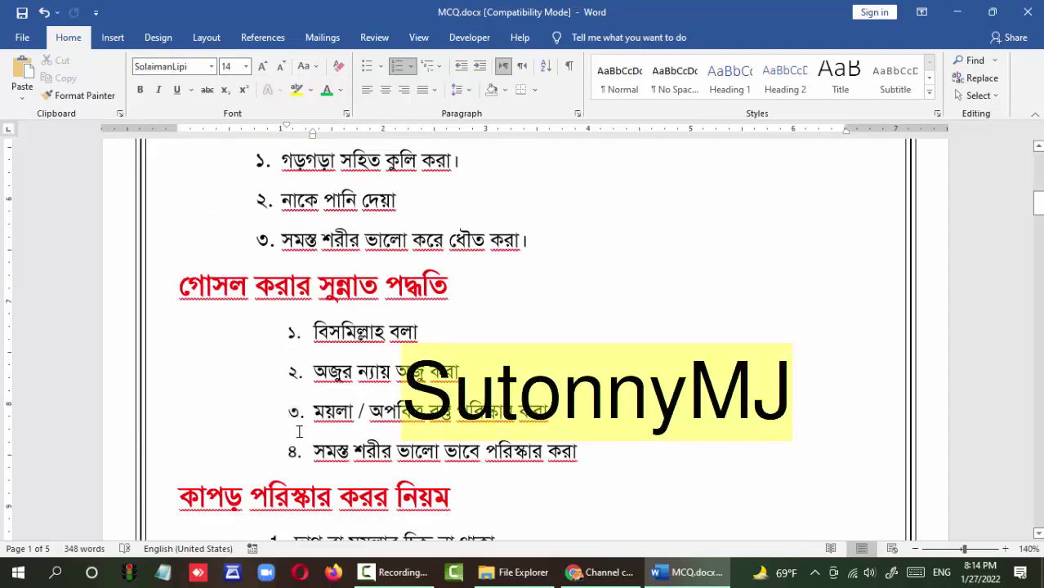
{"action": "left_click", "coordinate": [294, 347]}
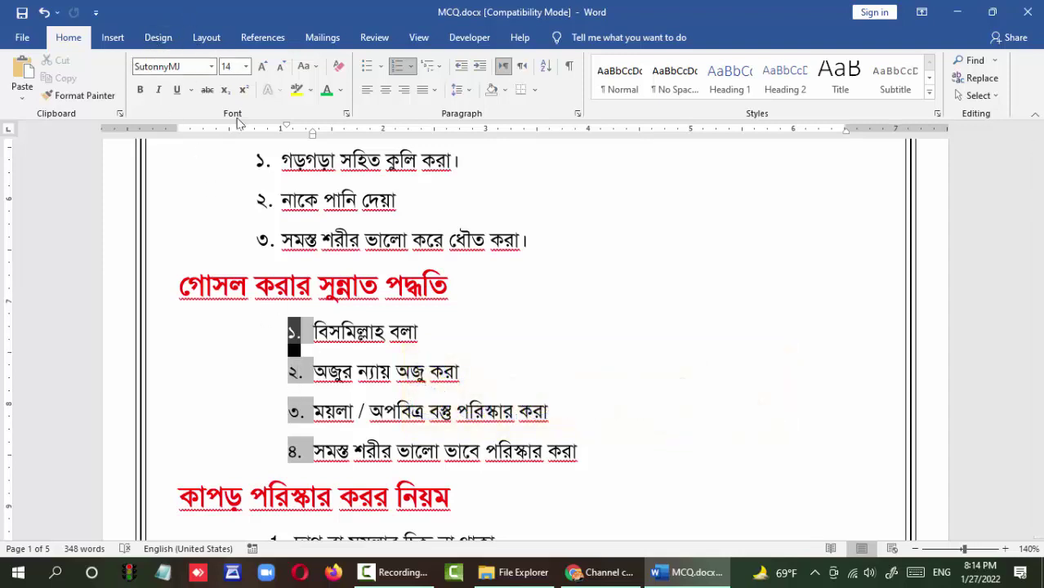
Resize the Bengali list numbers to 18 pt, enlarging to 28 then shrinking back.
{"action": "left_click", "coordinate": [262, 66]}
{"action": "left_click", "coordinate": [262, 66]}
{"action": "left_click", "coordinate": [261, 66]}
{"action": "left_click", "coordinate": [261, 66]}
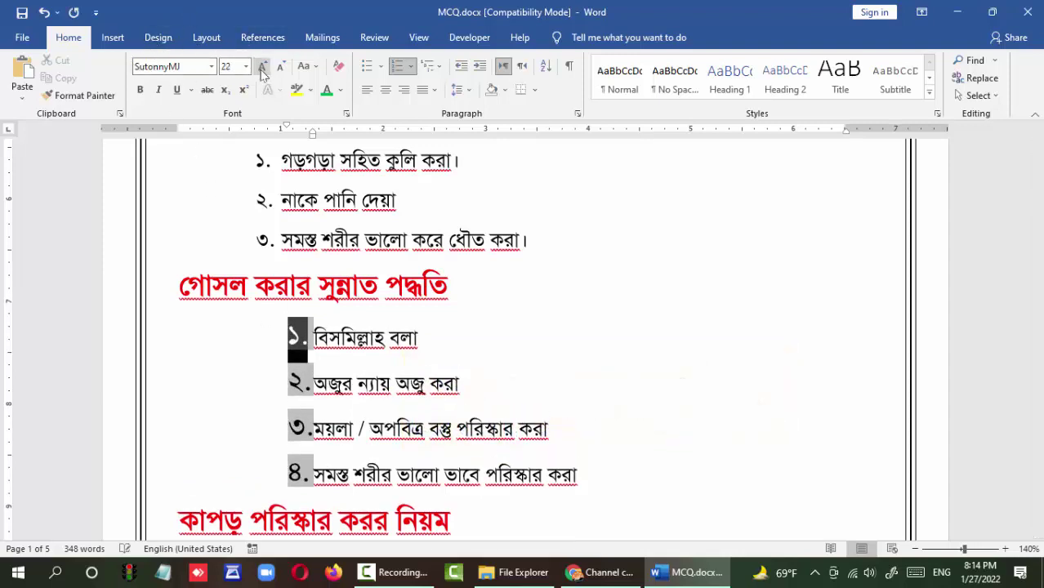
{"action": "left_click", "coordinate": [261, 66]}
{"action": "left_click", "coordinate": [261, 66]}
{"action": "left_click", "coordinate": [261, 66]}
{"action": "left_click", "coordinate": [261, 66]}
{"action": "left_click", "coordinate": [280, 66]}
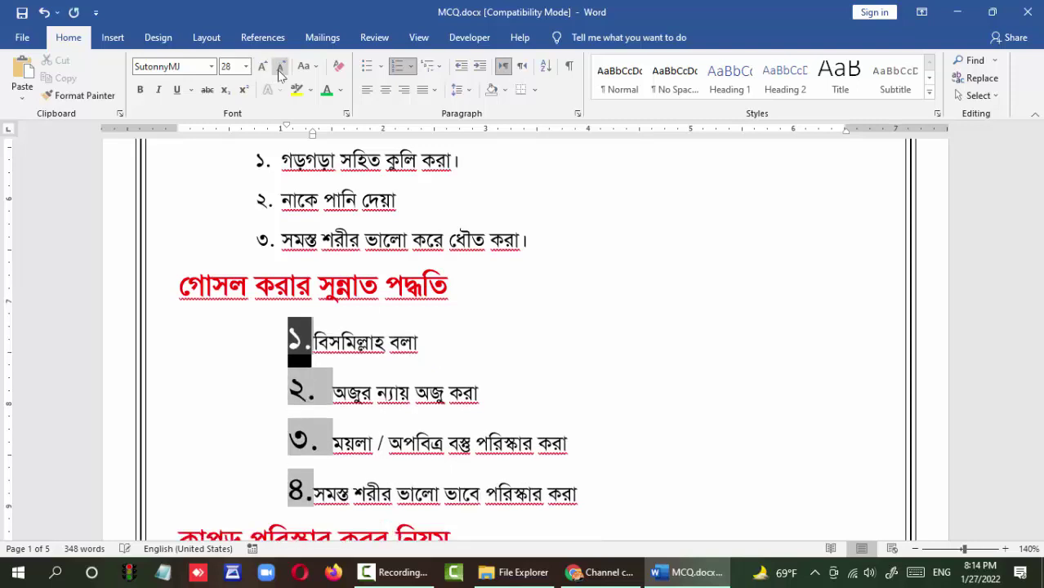
{"action": "left_click", "coordinate": [279, 69]}
{"action": "left_click", "coordinate": [279, 69]}
{"action": "left_click", "coordinate": [280, 69]}
{"action": "left_click", "coordinate": [279, 70]}
{"action": "left_click", "coordinate": [279, 69]}
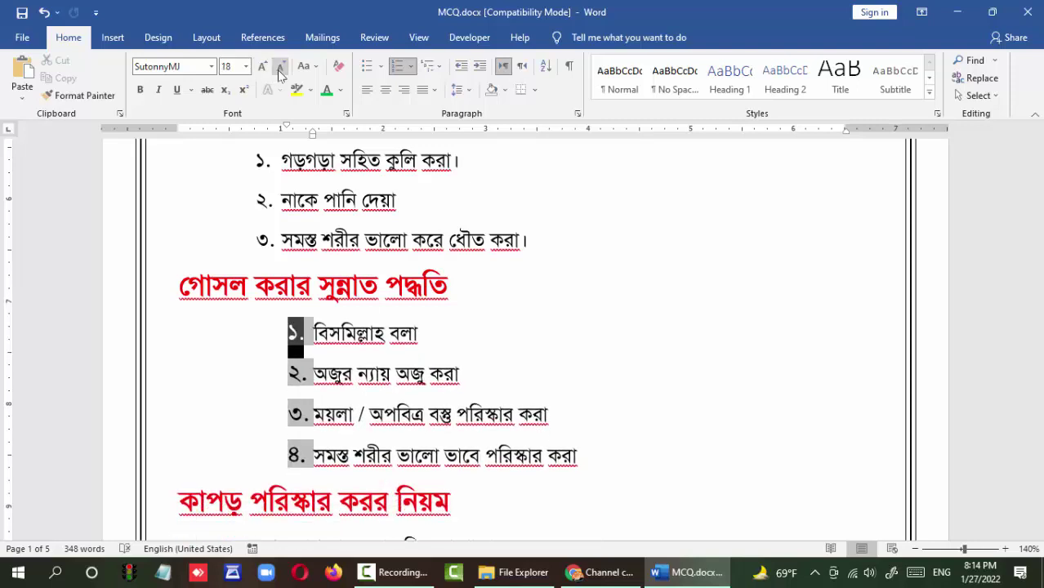
{"action": "left_click", "coordinate": [329, 332]}
Apply the 1., 2. numbering format with wider spacing to the কাপড় পরিষ্কার list numbers.
{"action": "scroll", "coordinate": [299, 315], "scroll_direction": "down", "scroll_amount": 2}
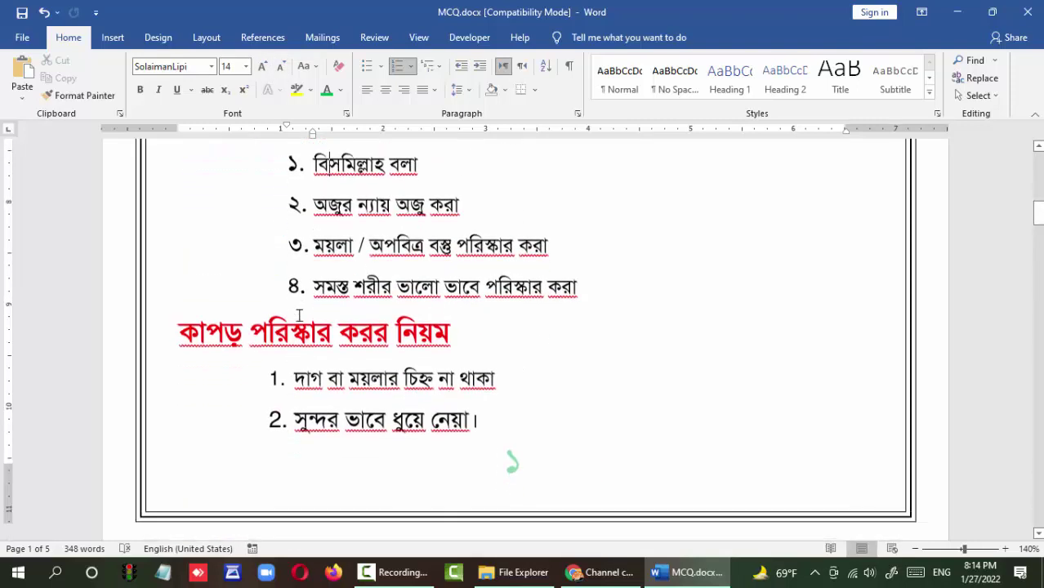
{"action": "scroll", "coordinate": [299, 315], "scroll_direction": "down", "scroll_amount": 1}
{"action": "left_click", "coordinate": [276, 297]}
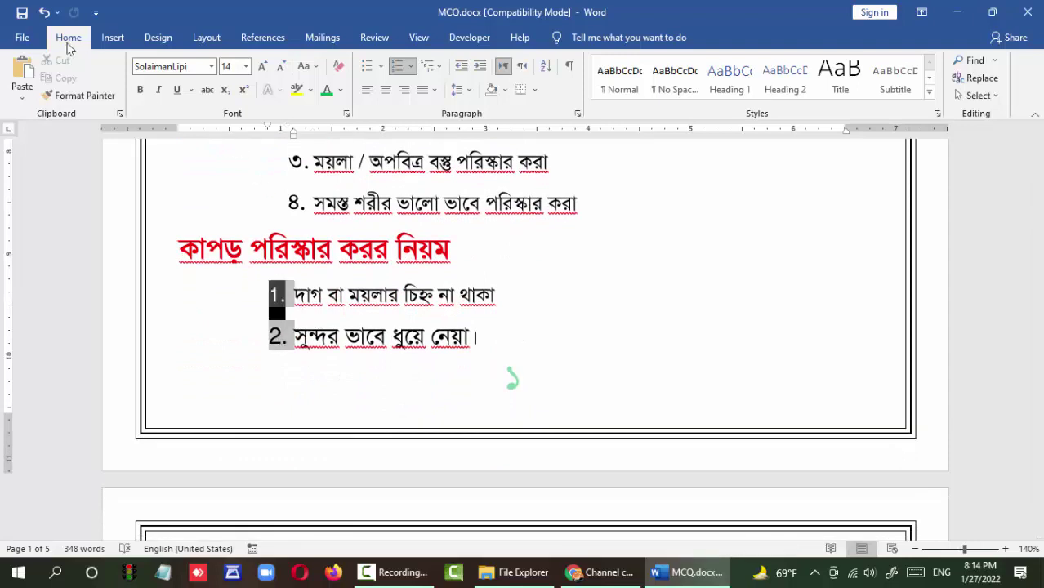
{"action": "left_click", "coordinate": [411, 67]}
{"action": "left_click", "coordinate": [423, 124]}
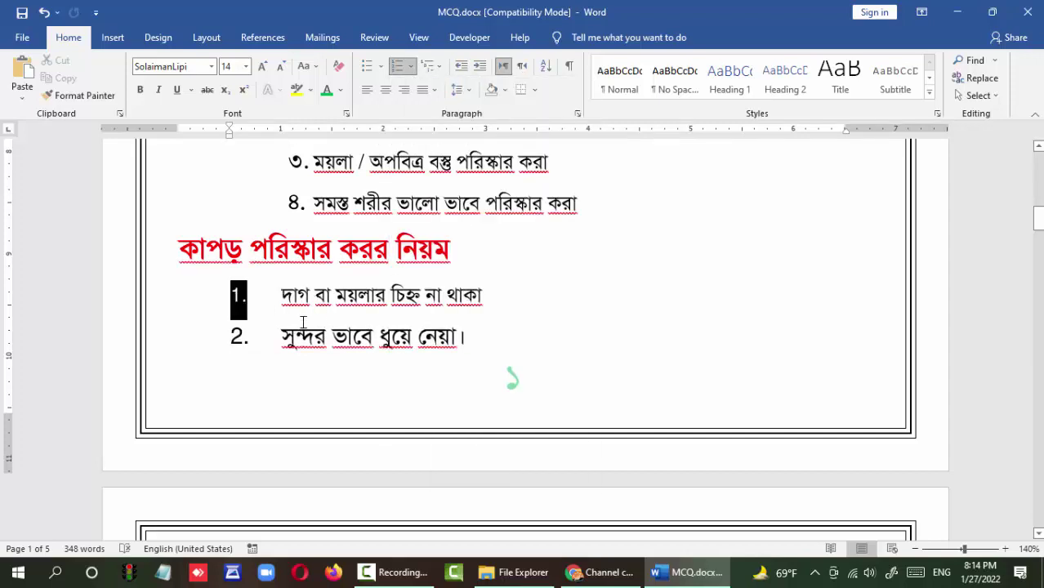
Set the list numbers to SutonnyMJ at 18 pt so they read ১. and ২.
{"action": "left_click", "coordinate": [211, 66]}
{"action": "left_click", "coordinate": [181, 199]}
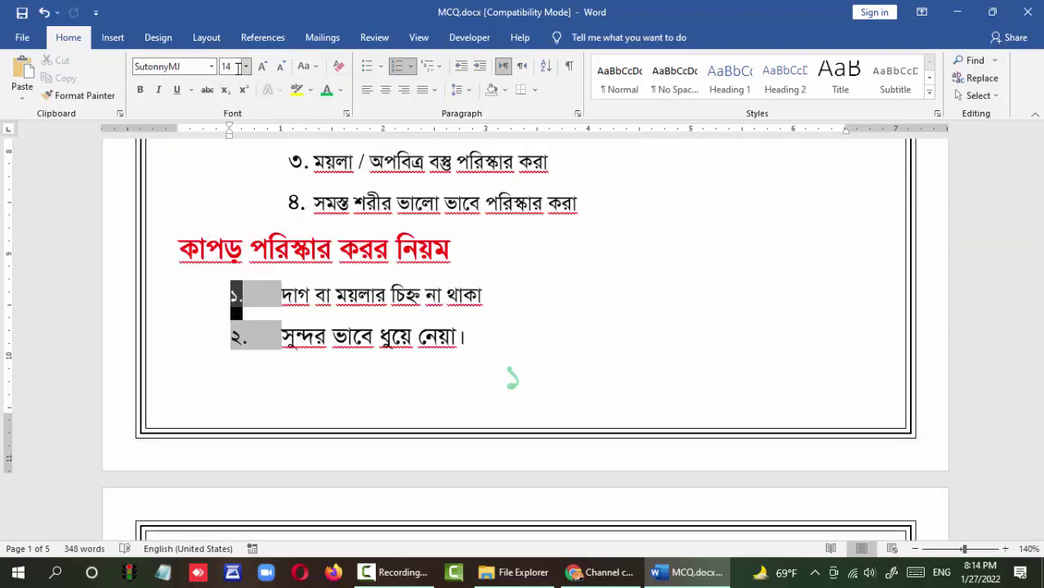
{"action": "left_click", "coordinate": [262, 69]}
{"action": "left_click", "coordinate": [262, 69]}
{"action": "left_click", "coordinate": [262, 69]}
{"action": "left_click", "coordinate": [262, 68]}
{"action": "left_click", "coordinate": [262, 69]}
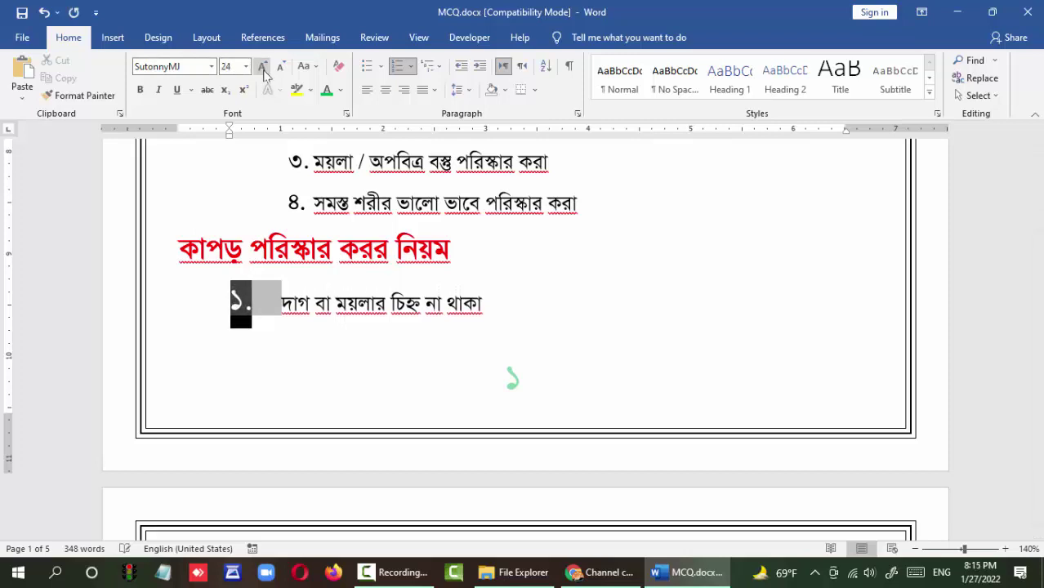
{"action": "left_click", "coordinate": [279, 68]}
{"action": "left_click", "coordinate": [279, 69]}
{"action": "left_click", "coordinate": [279, 69]}
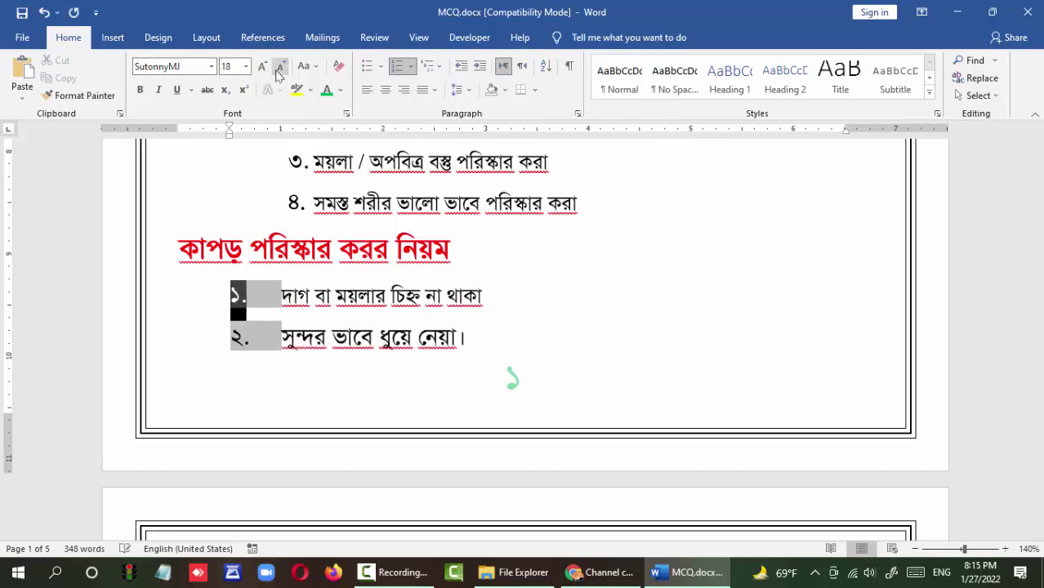
{"action": "left_click", "coordinate": [332, 295]}
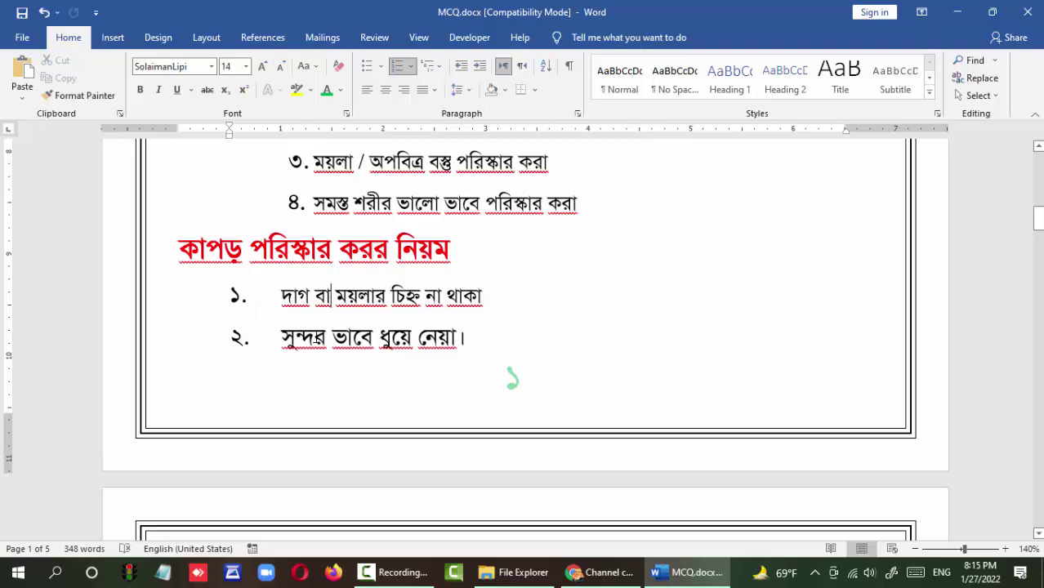
{"action": "scroll", "coordinate": [316, 337], "scroll_direction": "up", "scroll_amount": 2}
{"action": "scroll", "coordinate": [316, 337], "scroll_direction": "up", "scroll_amount": 3}
{"action": "scroll", "coordinate": [316, 337], "scroll_direction": "up", "scroll_amount": 3}
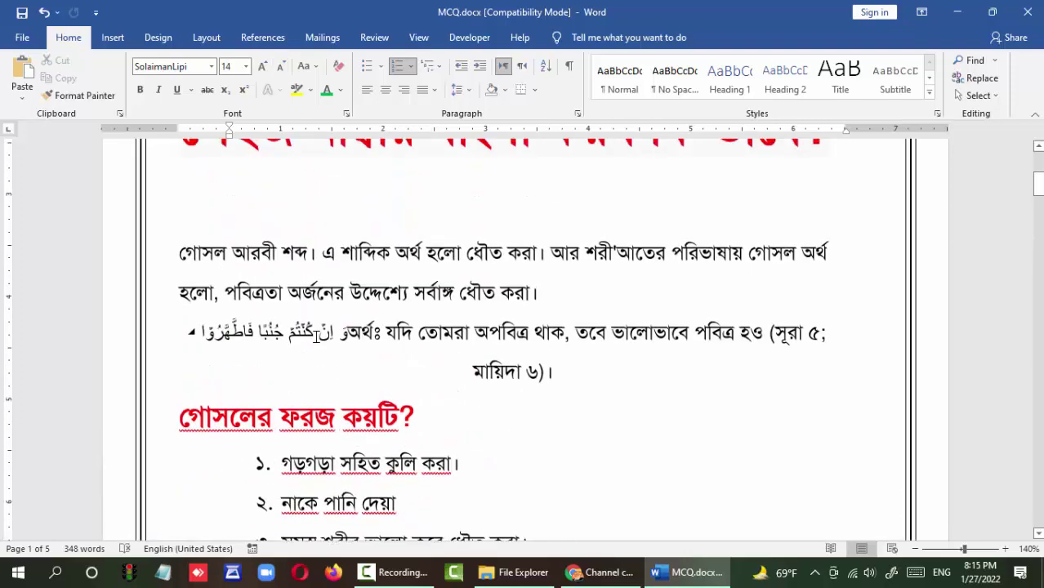
{"action": "scroll", "coordinate": [316, 337], "scroll_direction": "up", "scroll_amount": 1}
{"action": "scroll", "coordinate": [316, 337], "scroll_direction": "up", "scroll_amount": 3}
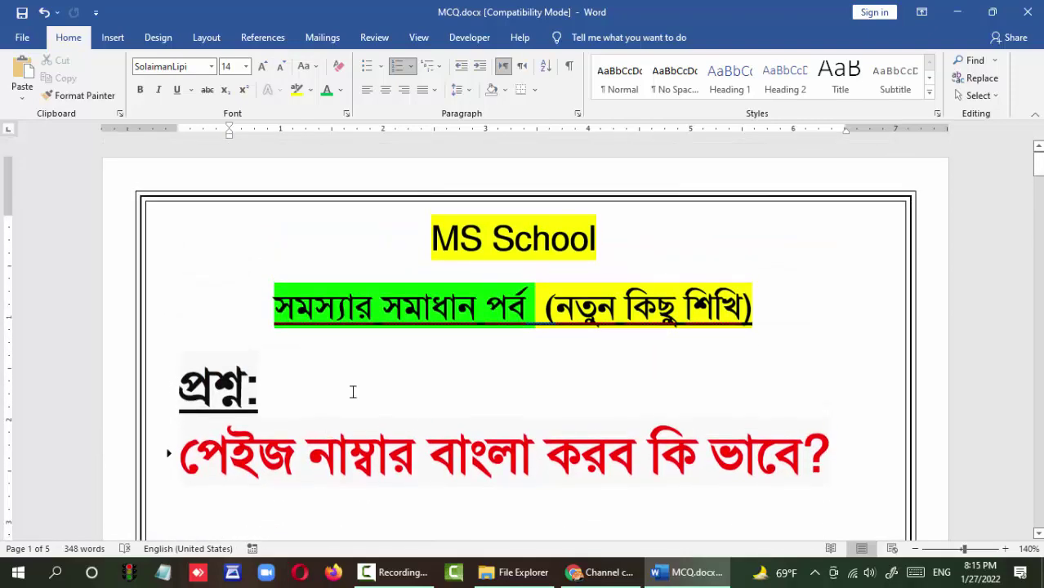
{"action": "left_click", "coordinate": [235, 445]}
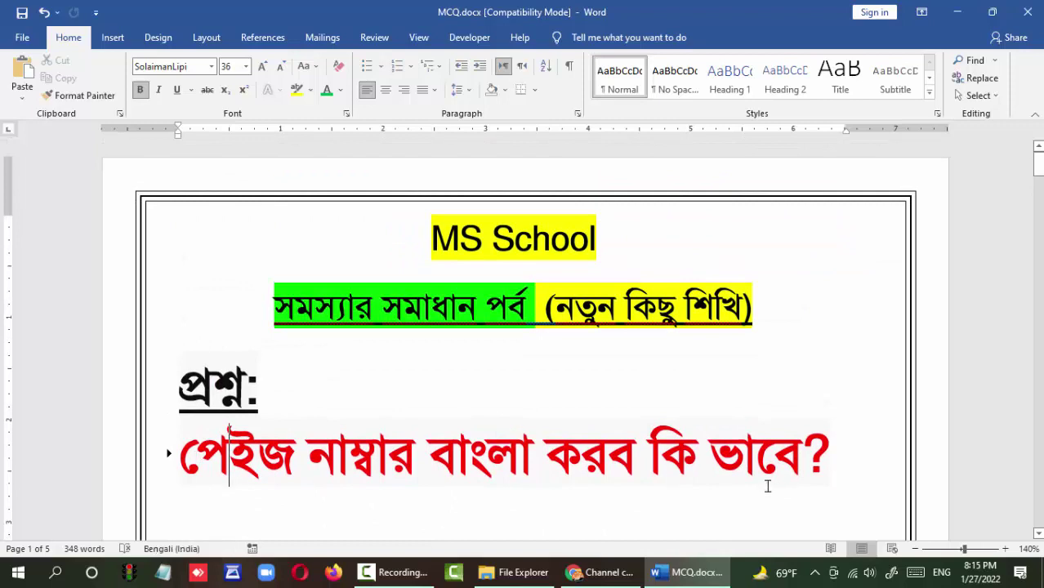